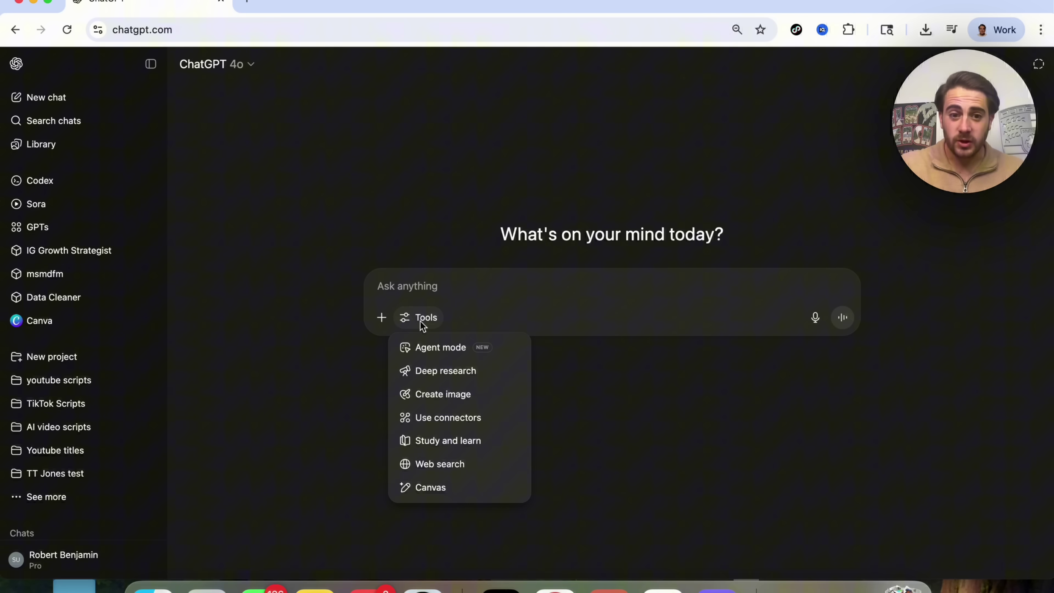
- Turn on Study and learn mode from the Tools menu for the new chat
click(469, 445)
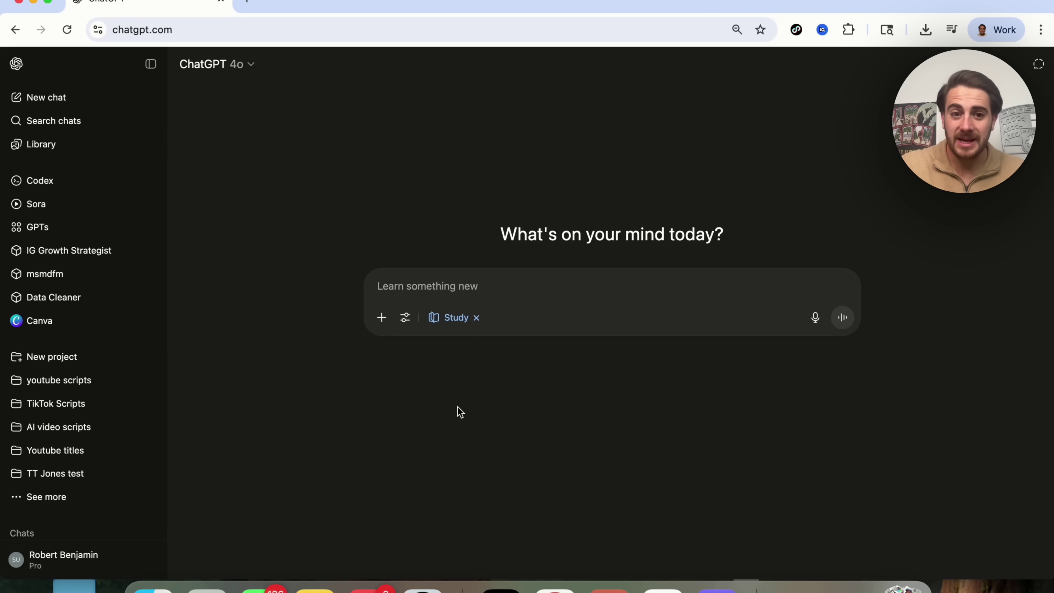
- Choose the 'Create a practice quiz' study suggestion under the prompt box
click(445, 296)
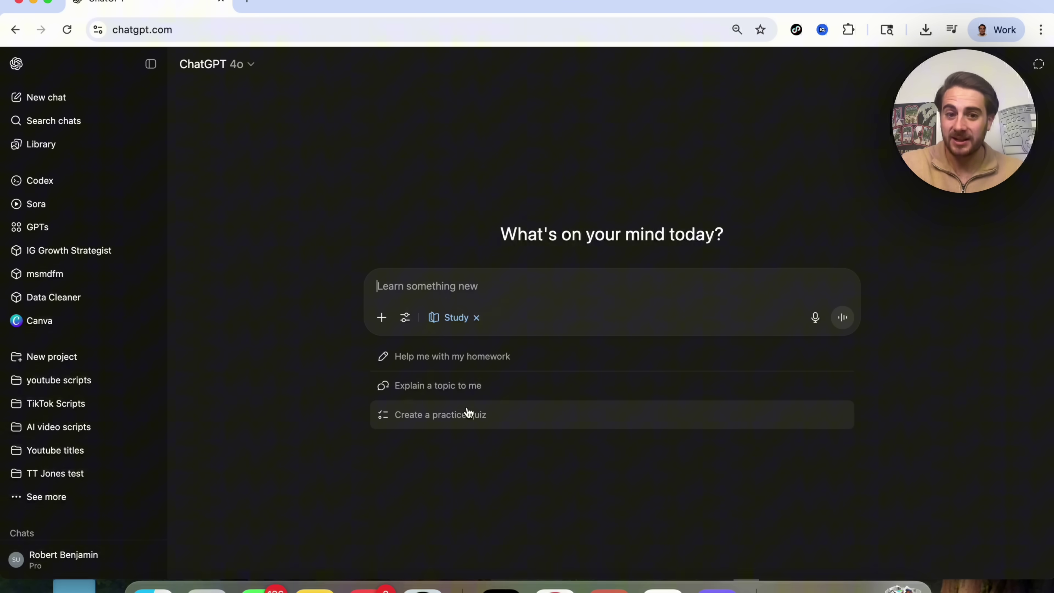
click(456, 424)
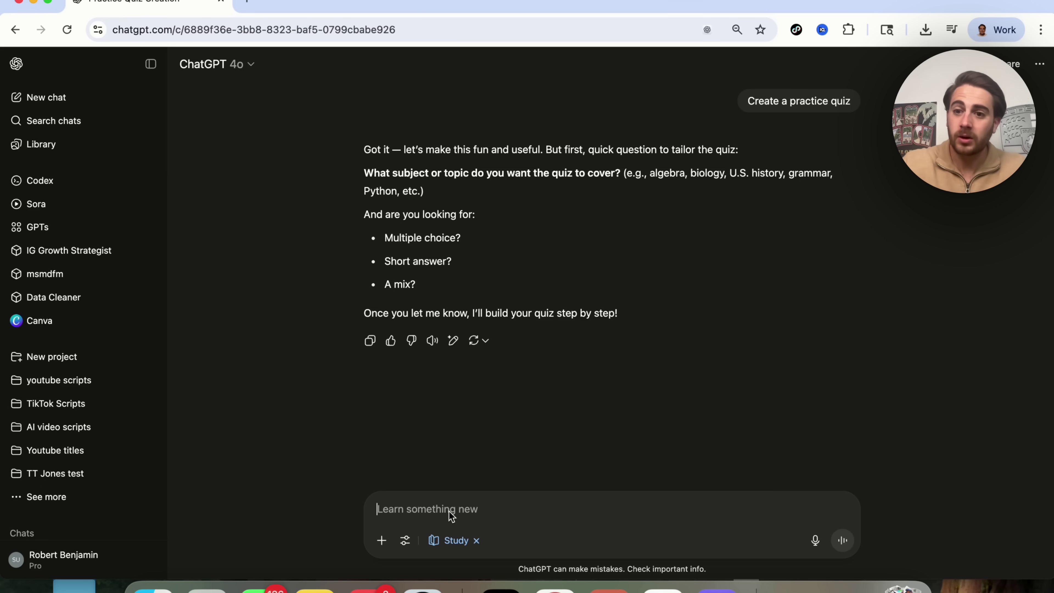
- Send 'Creating Ai agents with make.com' as the quiz topic and scroll through the five questions
text(Creating Ai agents with make.com)
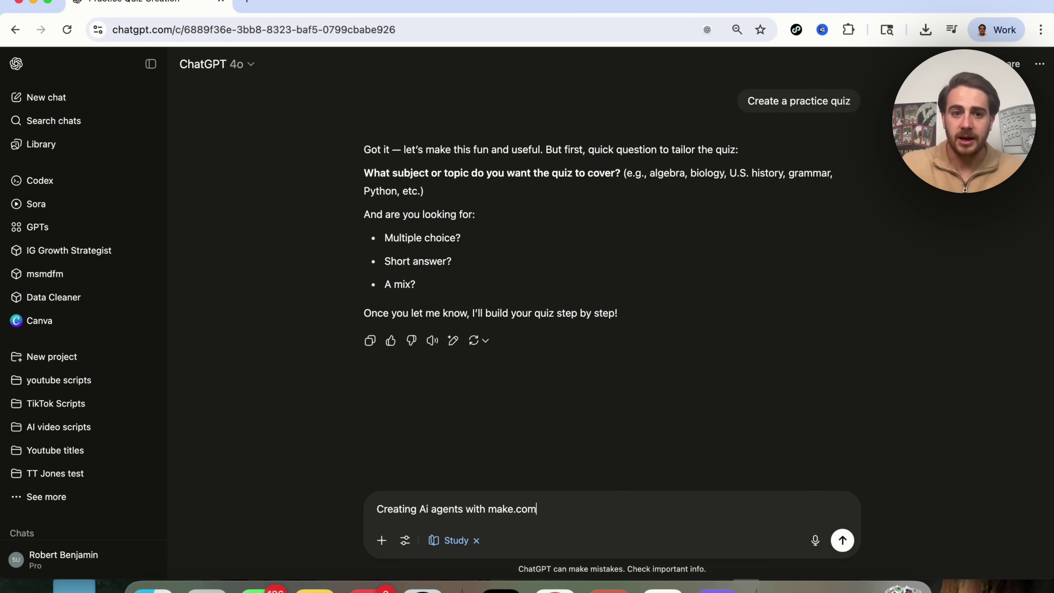
key(Return)
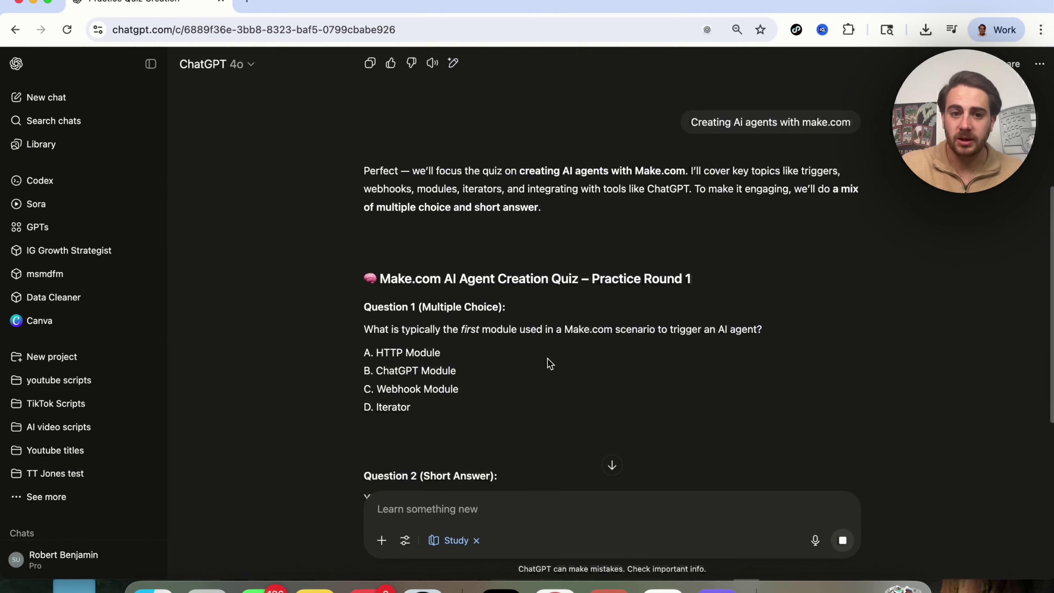
scroll(550, 364, down, 3)
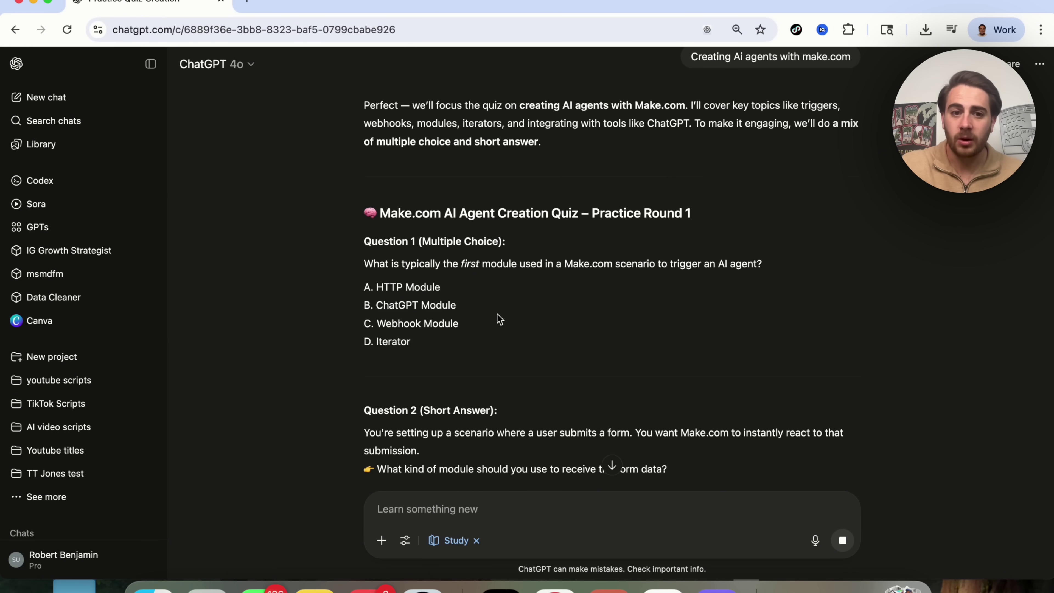
scroll(498, 318, down, 1)
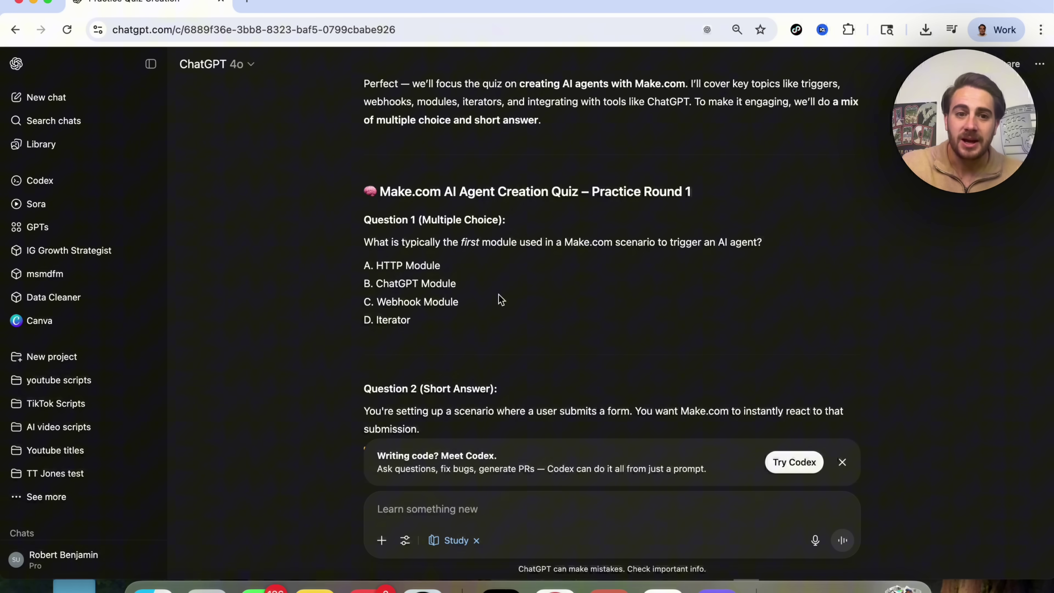
scroll(441, 280, down, 7)
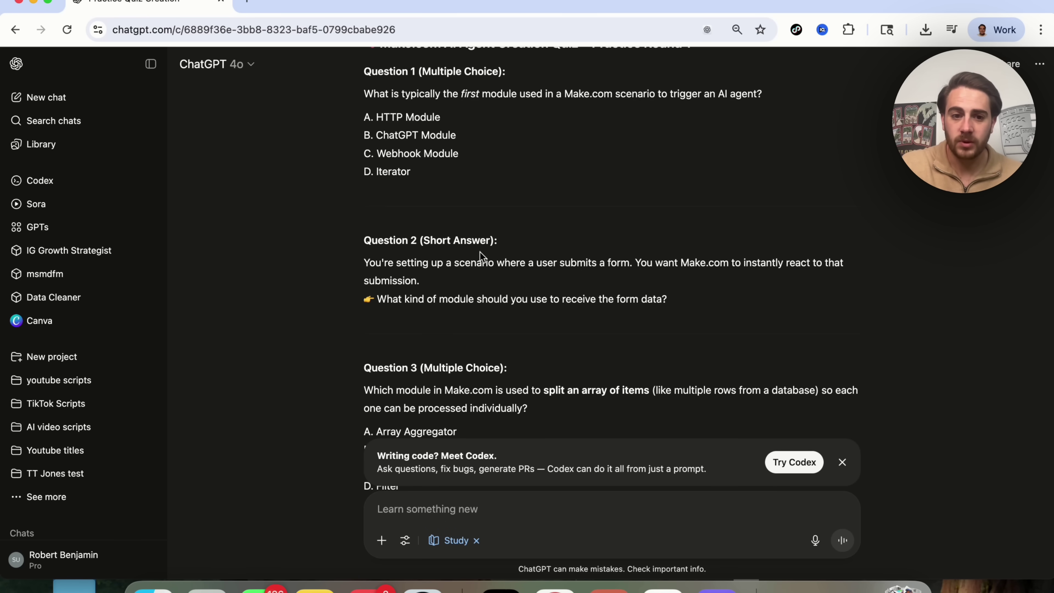
scroll(478, 257, down, 10)
scroll(454, 276, down, 8)
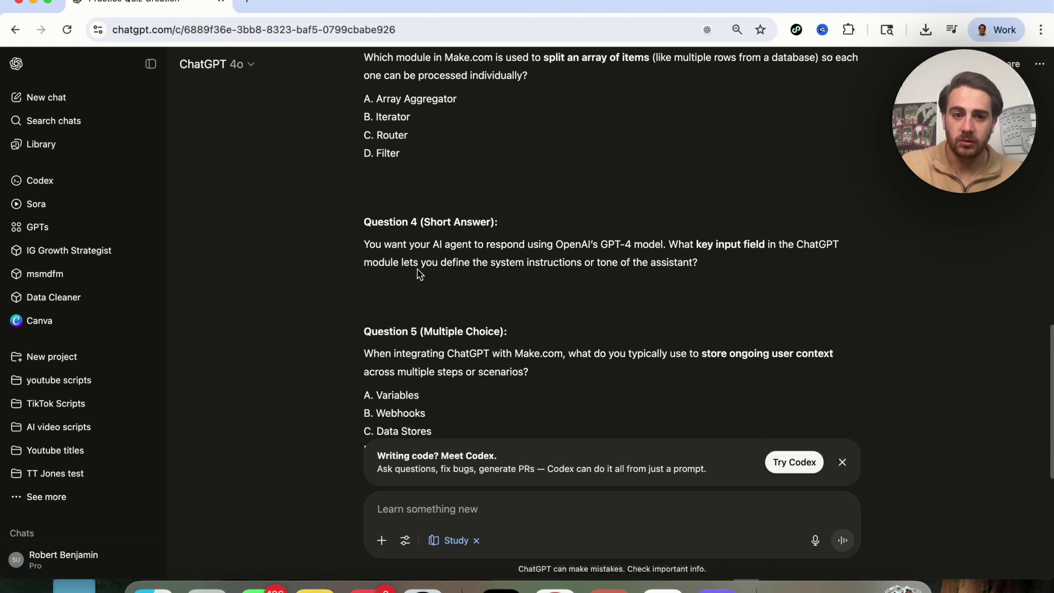
scroll(417, 266, down, 7)
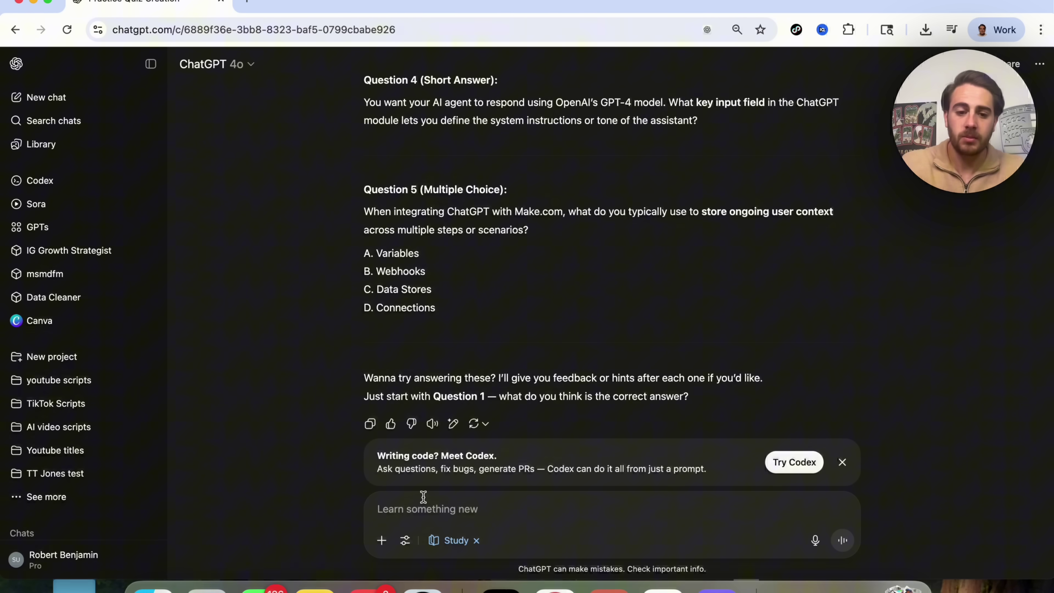
- Submit quiz answers A,B,C,D,A and review the feedback down to the 2/5 score summary
text(A,)
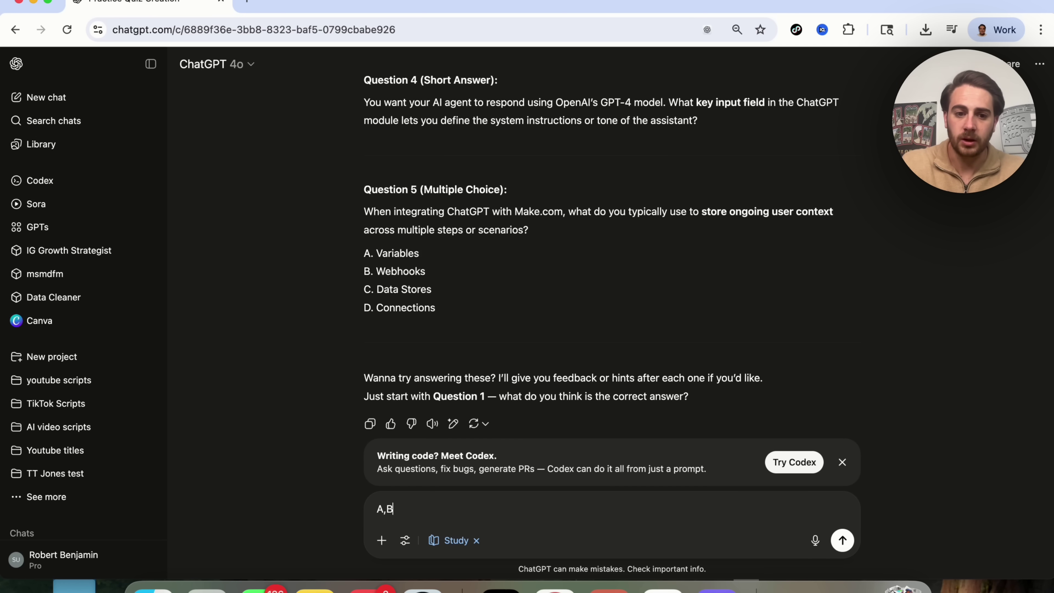
text(B,C,D,A)
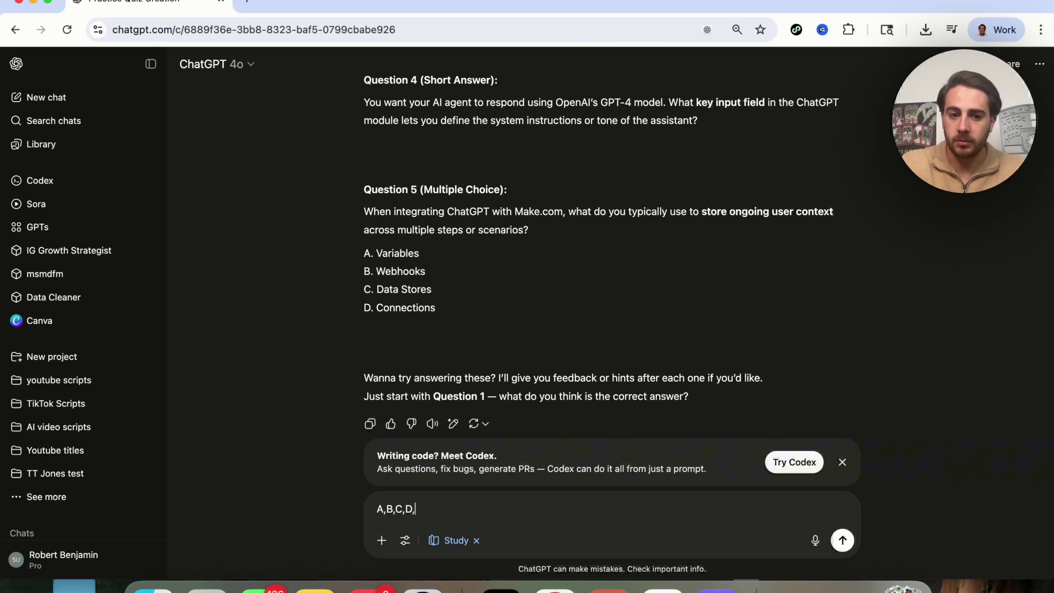
key(Return)
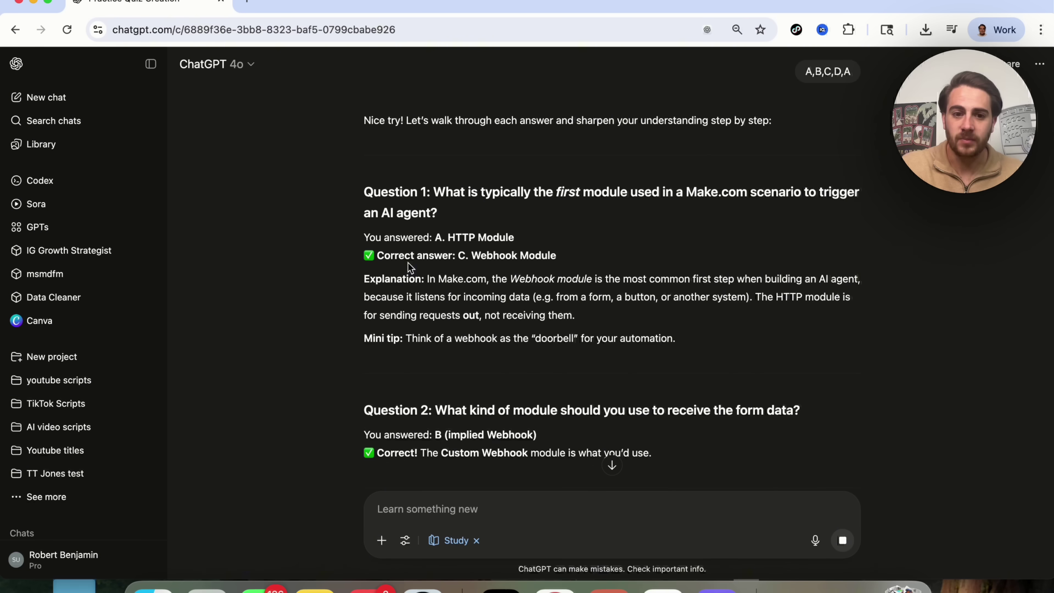
scroll(518, 277, down, 3)
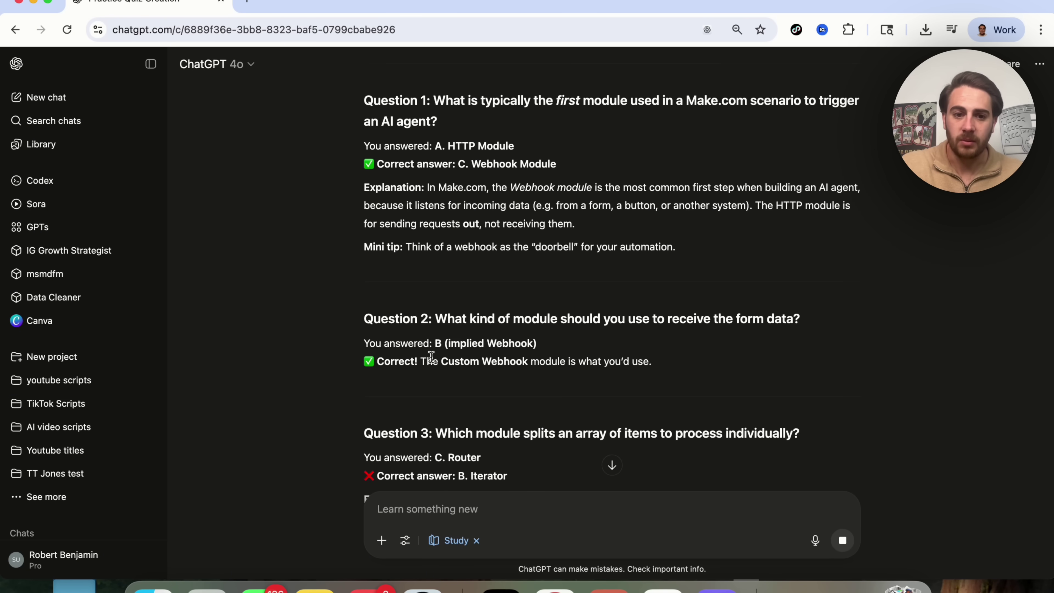
scroll(433, 357, up, 1)
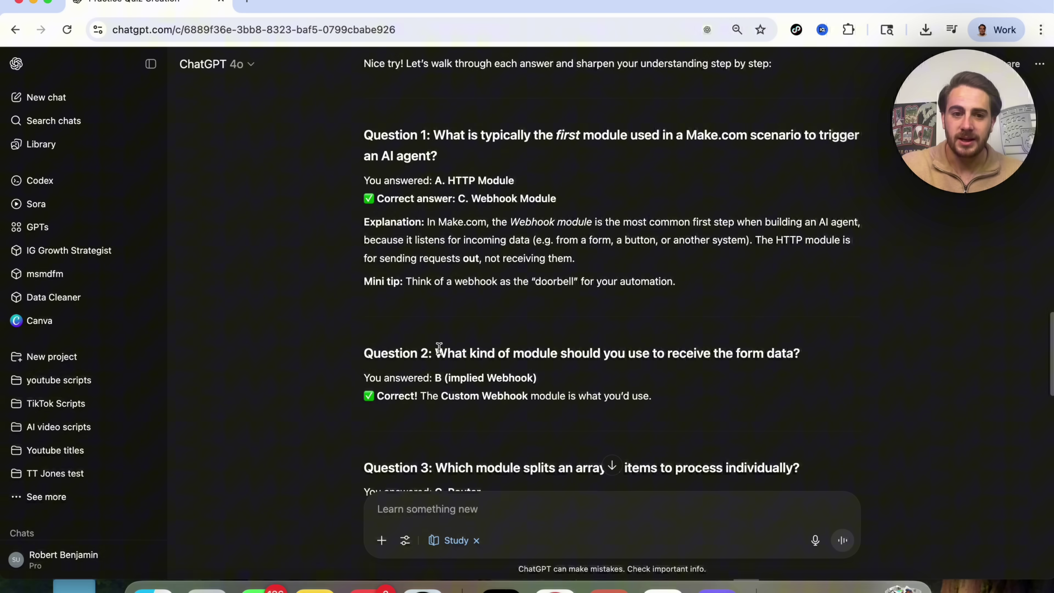
scroll(453, 379, down, 1)
scroll(457, 361, down, 3)
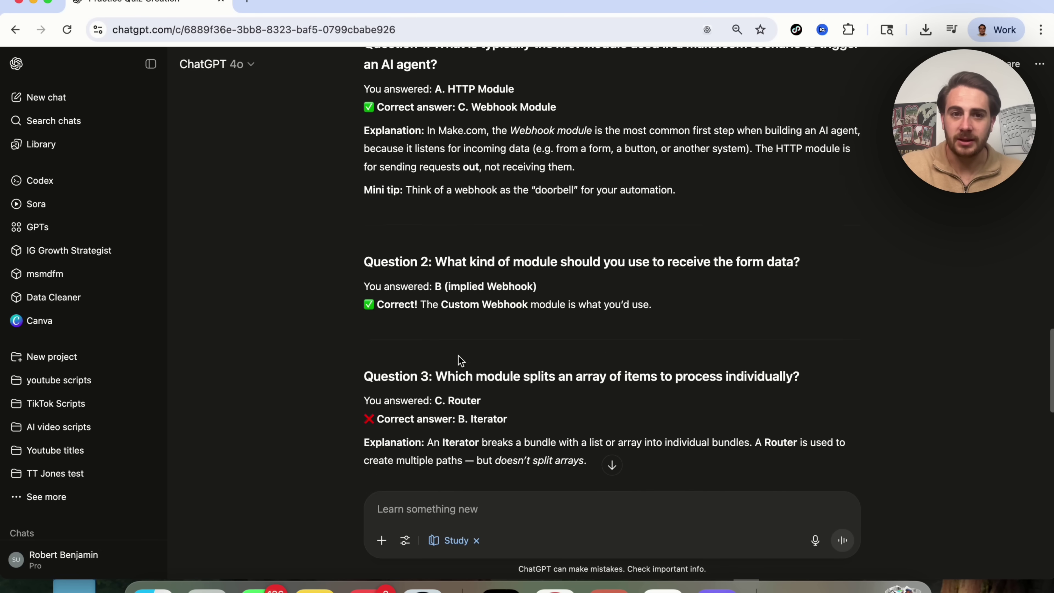
scroll(457, 357, down, 3)
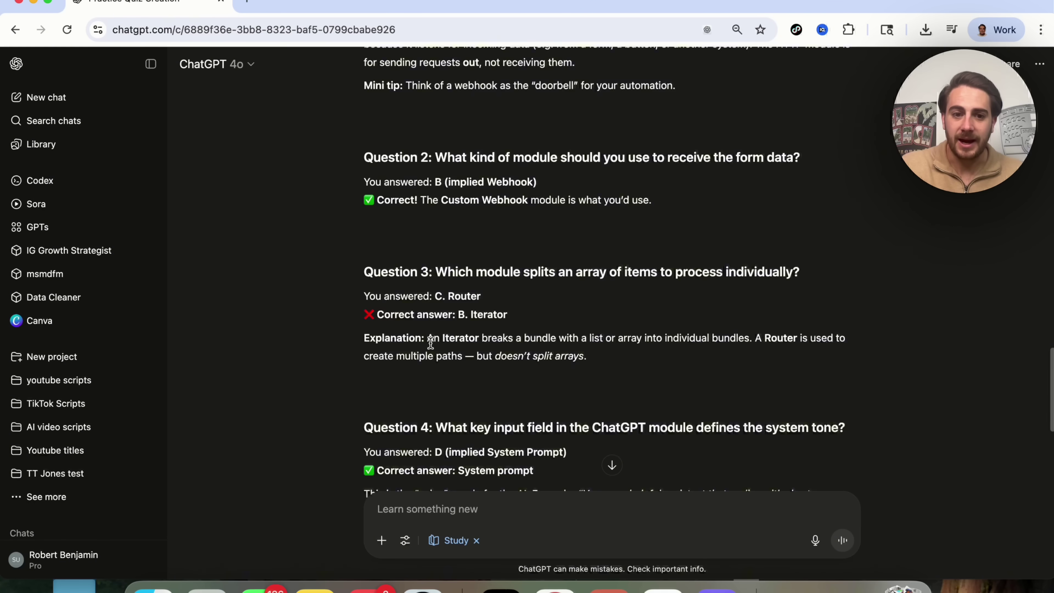
scroll(431, 349, down, 4)
scroll(433, 348, down, 1)
scroll(452, 328, down, 4)
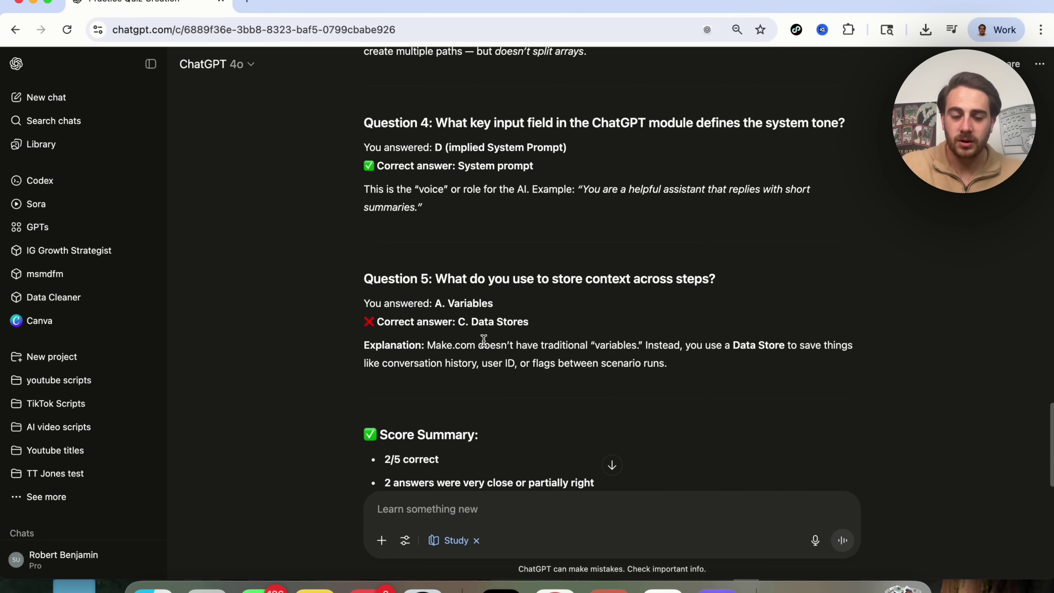
scroll(458, 341, down, 3)
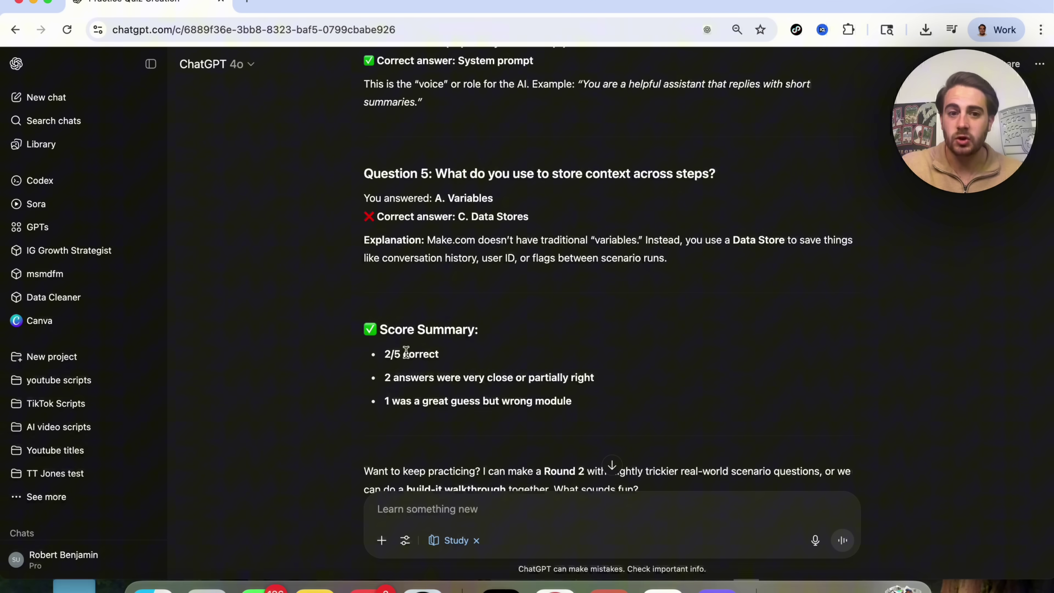
scroll(405, 354, down, 1)
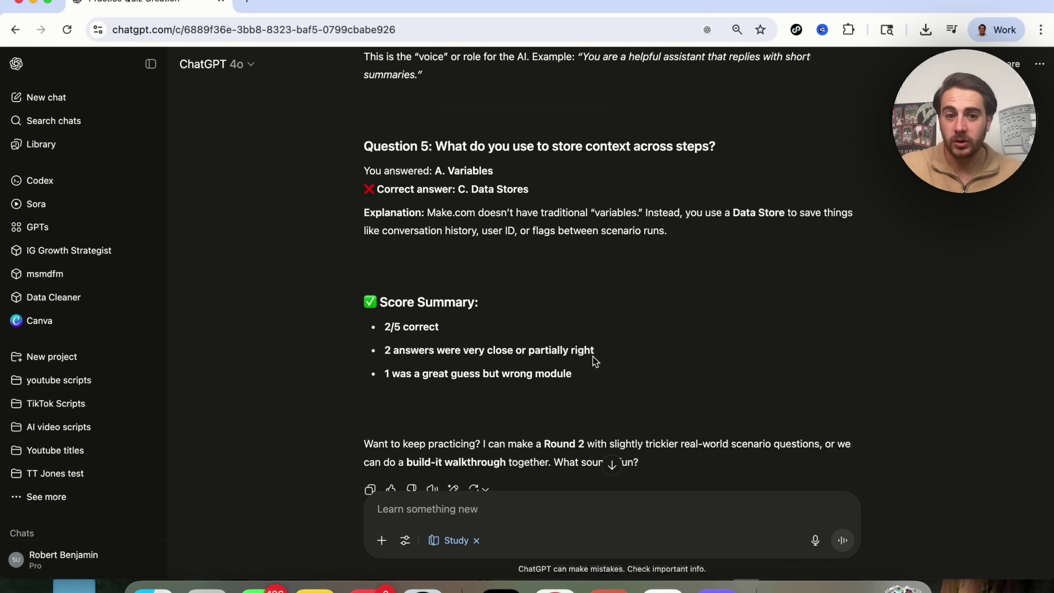
scroll(413, 390, down, 2)
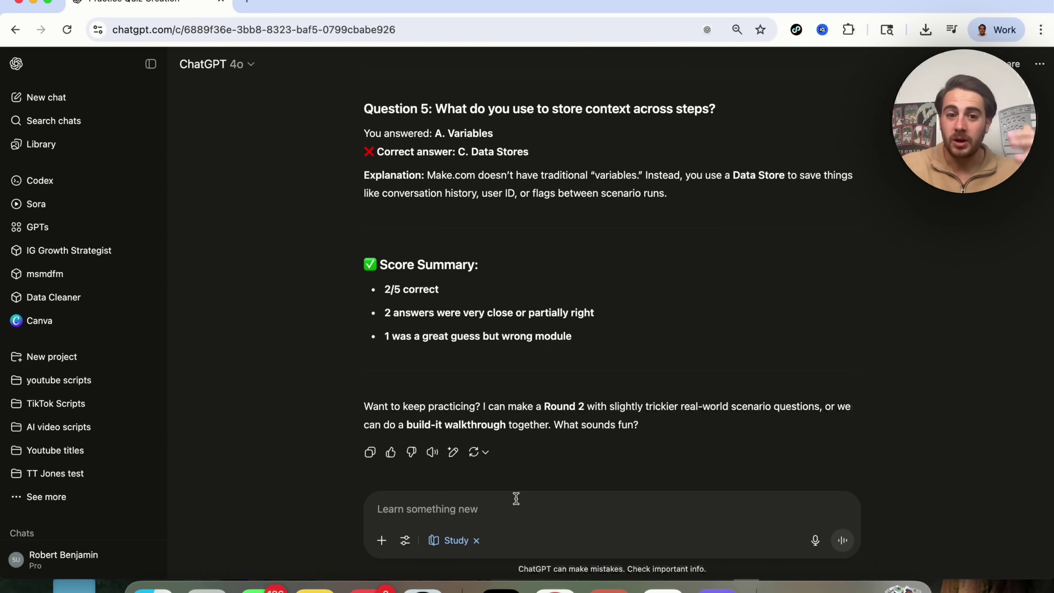
- Send 'Please help me understand the things that I got wrong', fixing the typo first
text(Plea)
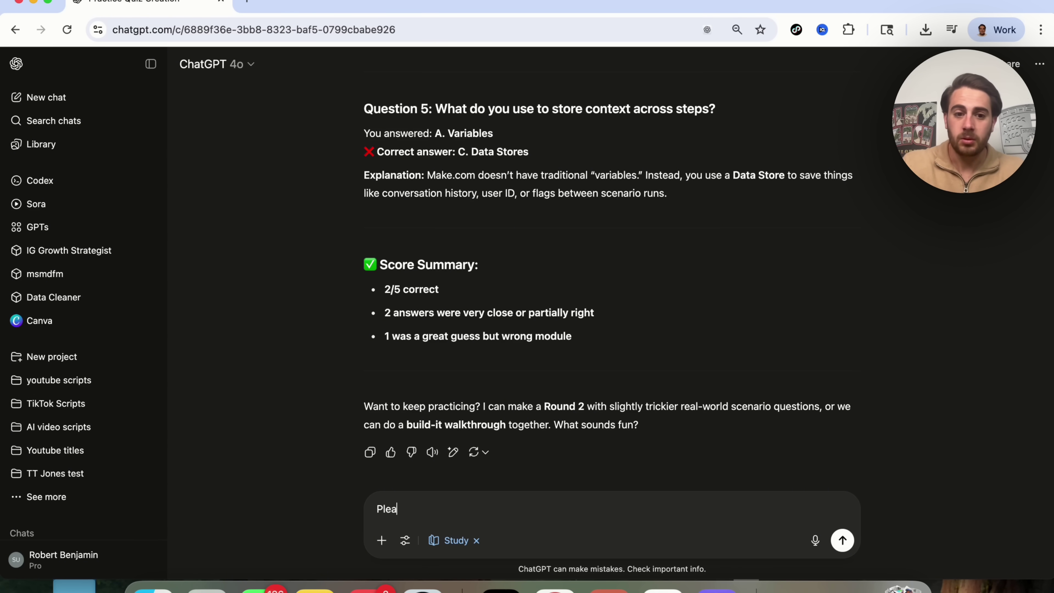
text(se help me understa)
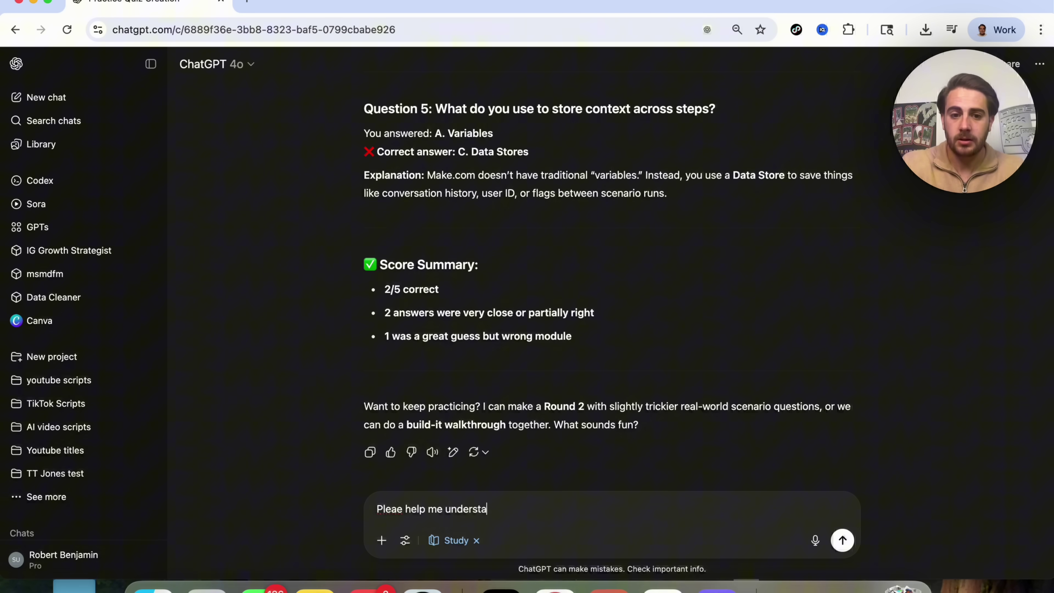
text(nd the things that I g)
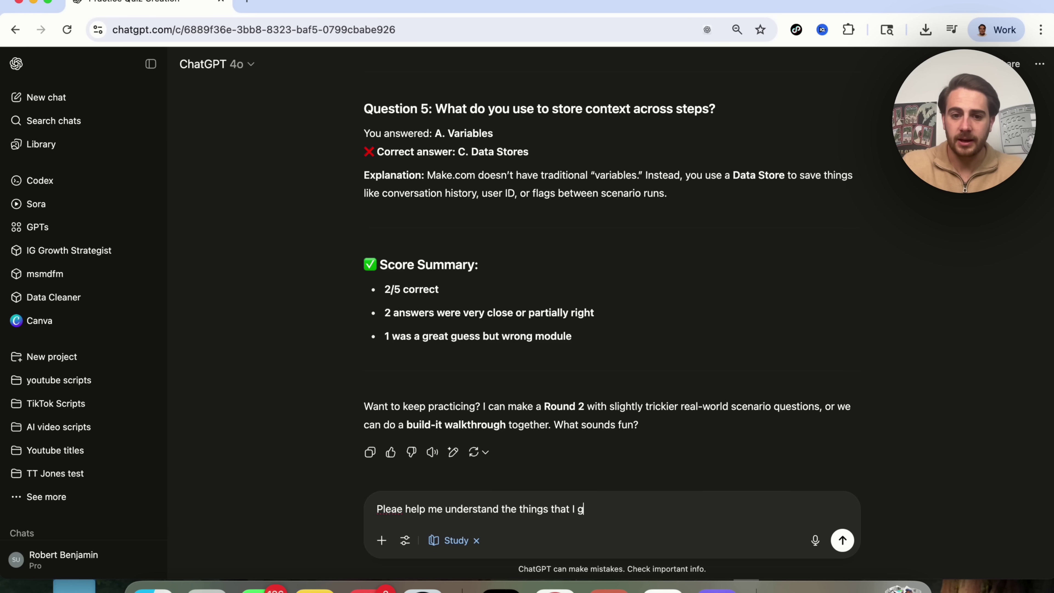
text(ot wrong)
click(399, 510)
text(s)
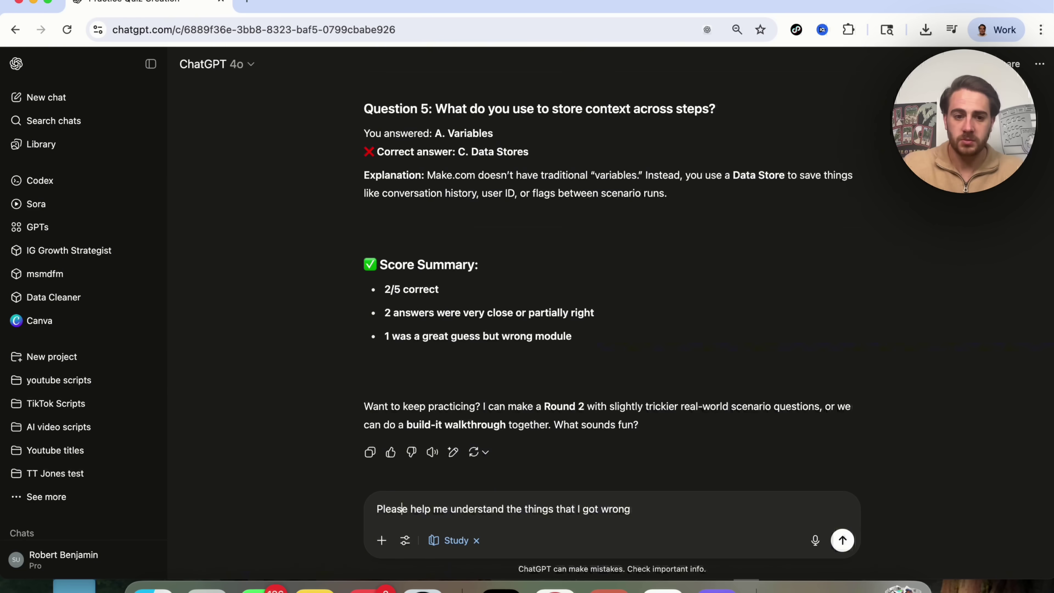
key(Return)
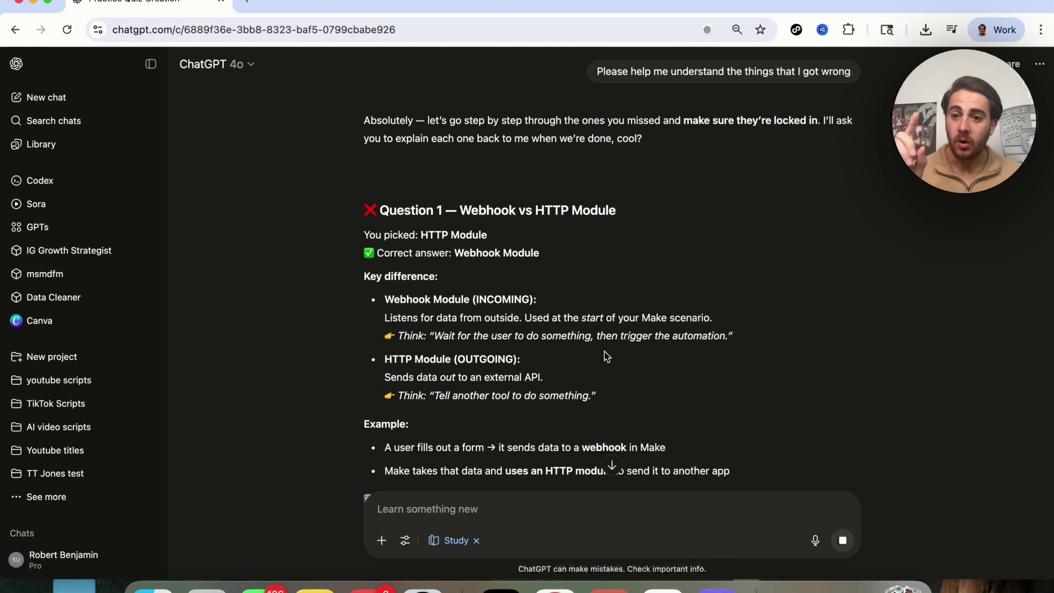
- Read through the explanations of the missed questions, ending at Question 5 on Data Stores
scroll(711, 355, down, 9)
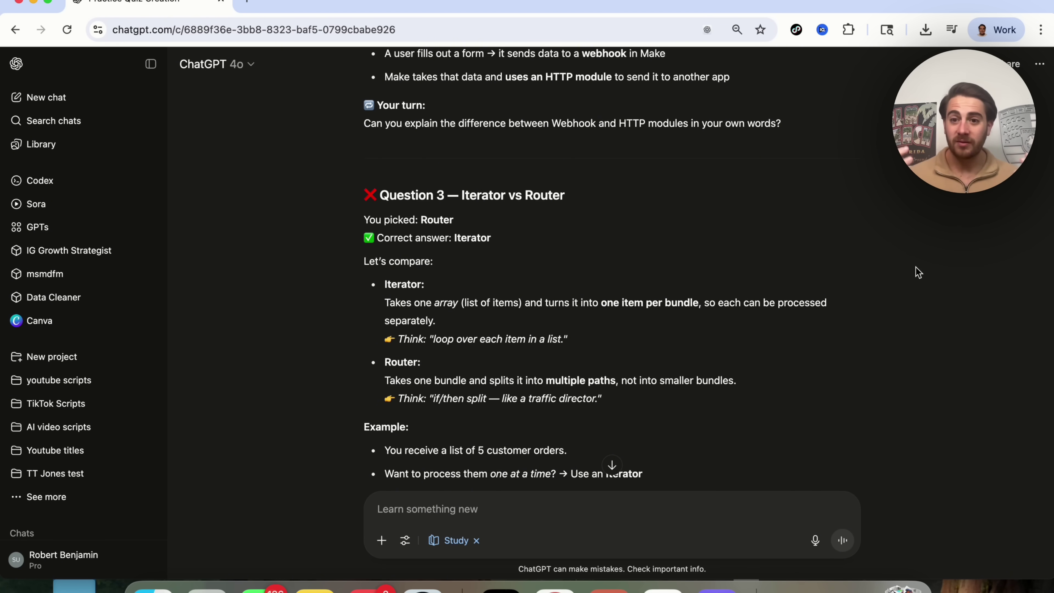
scroll(617, 317, down, 7)
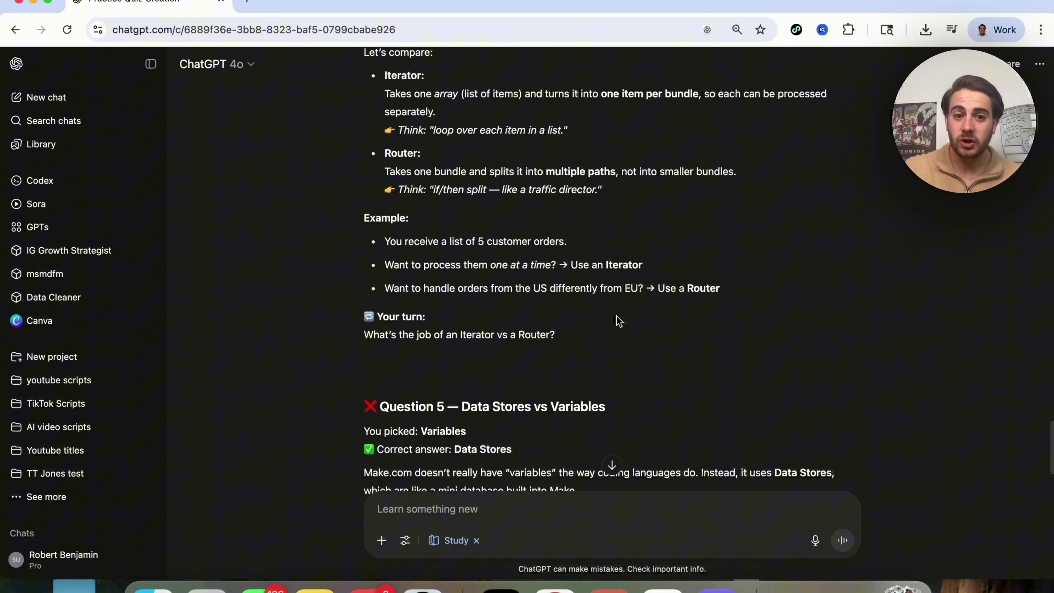
scroll(617, 320, down, 1)
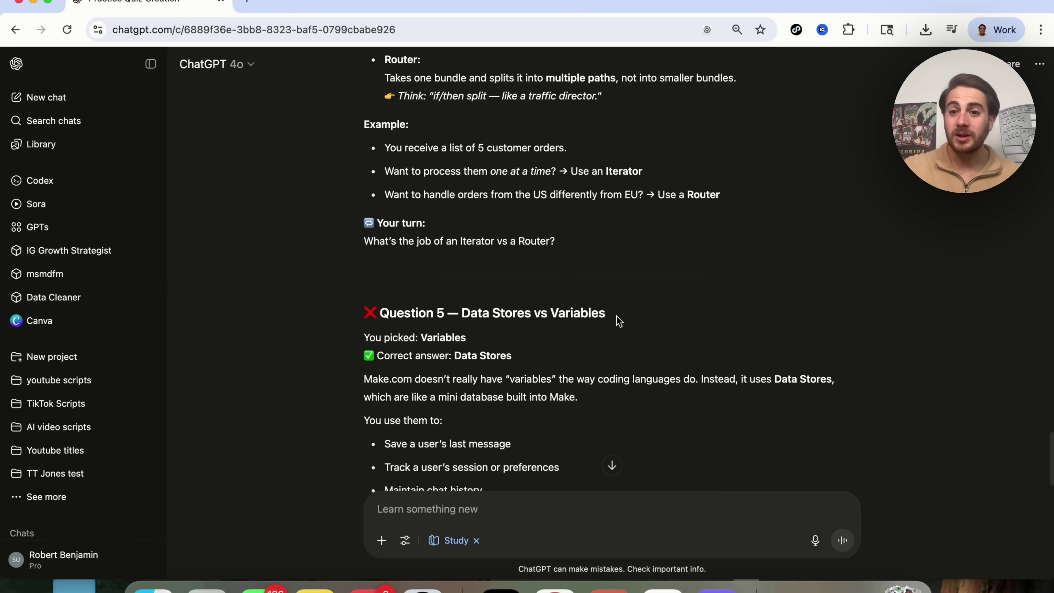
scroll(535, 358, down, 6)
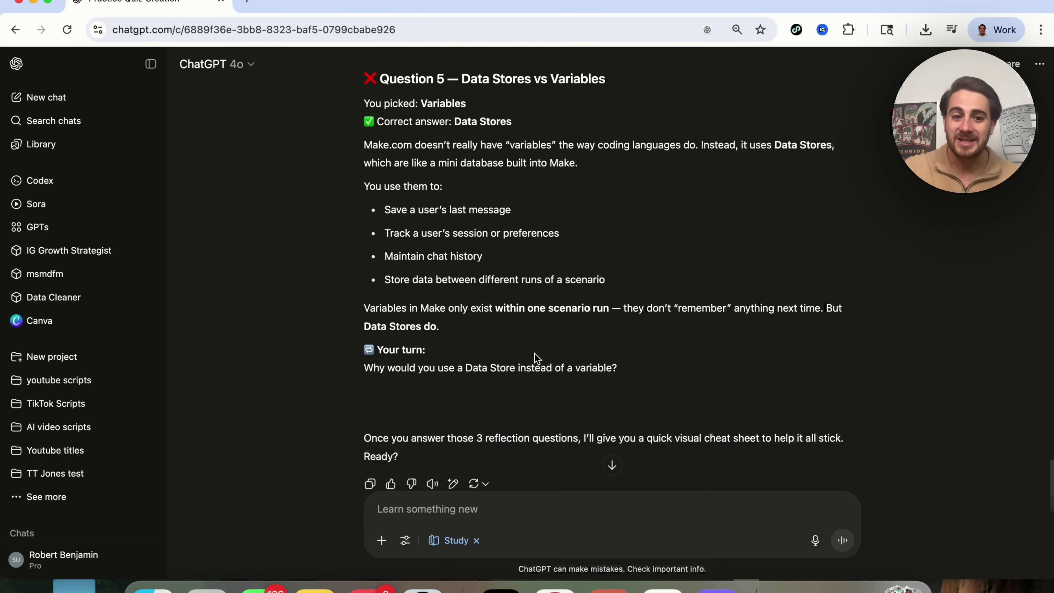
scroll(537, 358, down, 3)
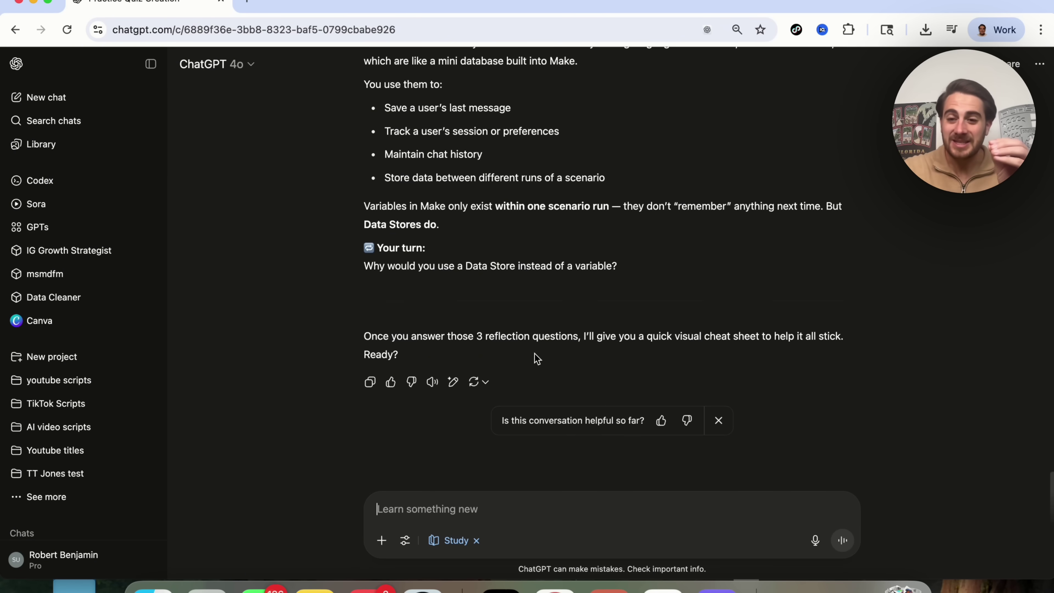
click(448, 543)
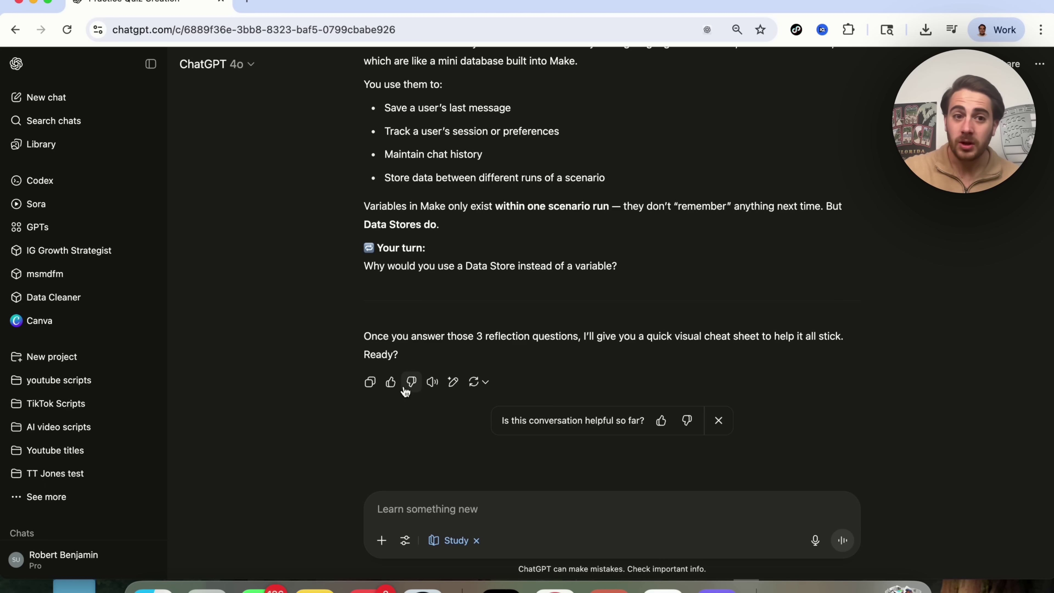
- Start a new chat switched to Study and learn mode
click(93, 99)
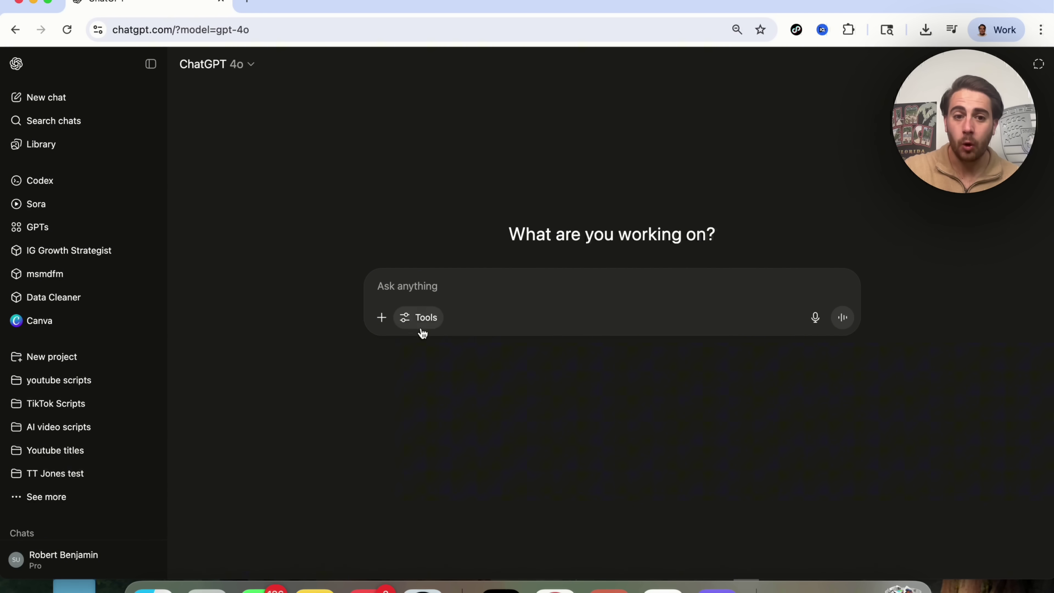
click(420, 319)
click(472, 441)
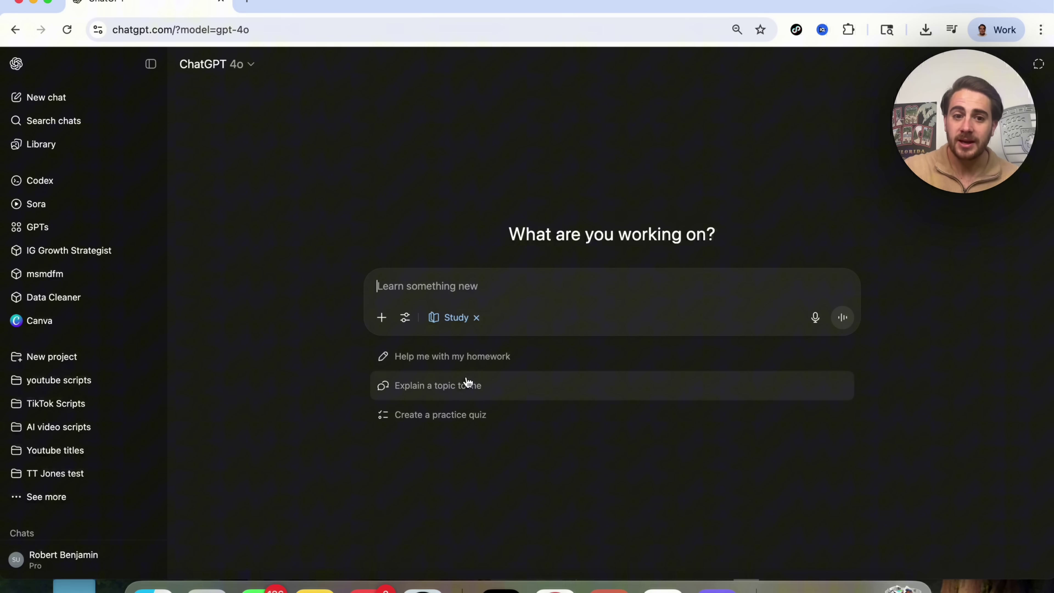
- Use 'Explain a topic to me' to ask 'Why geysers happen in yellowstone'
click(469, 385)
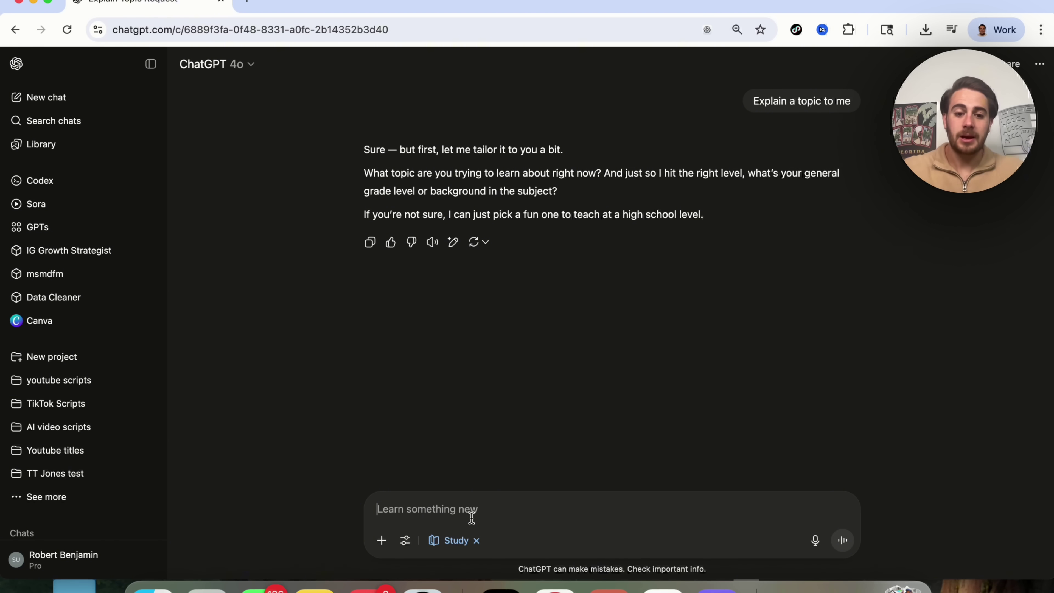
text(Why ge)
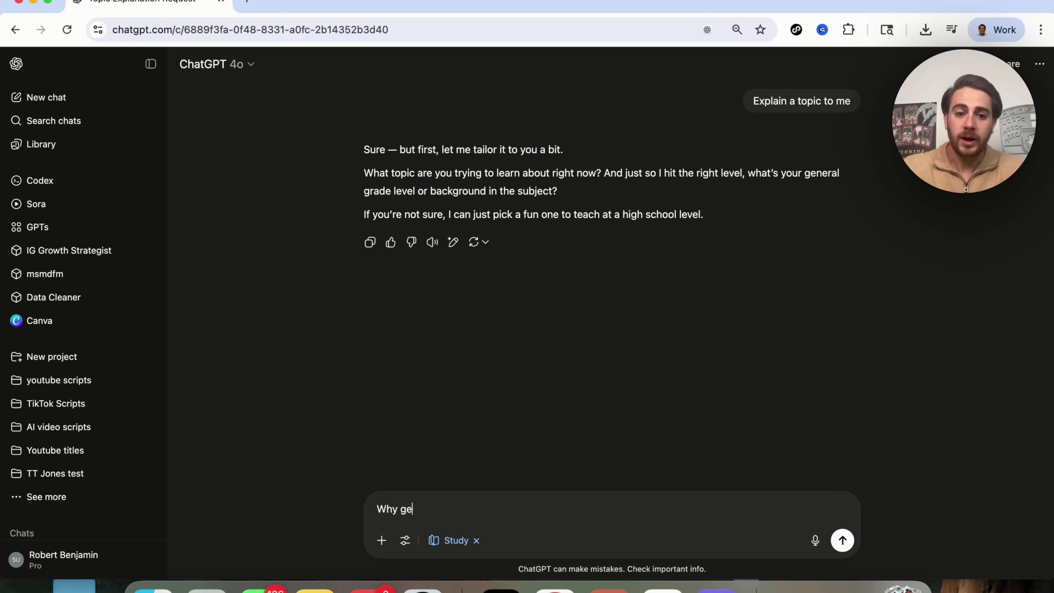
text(ysers happen in yellowsto)
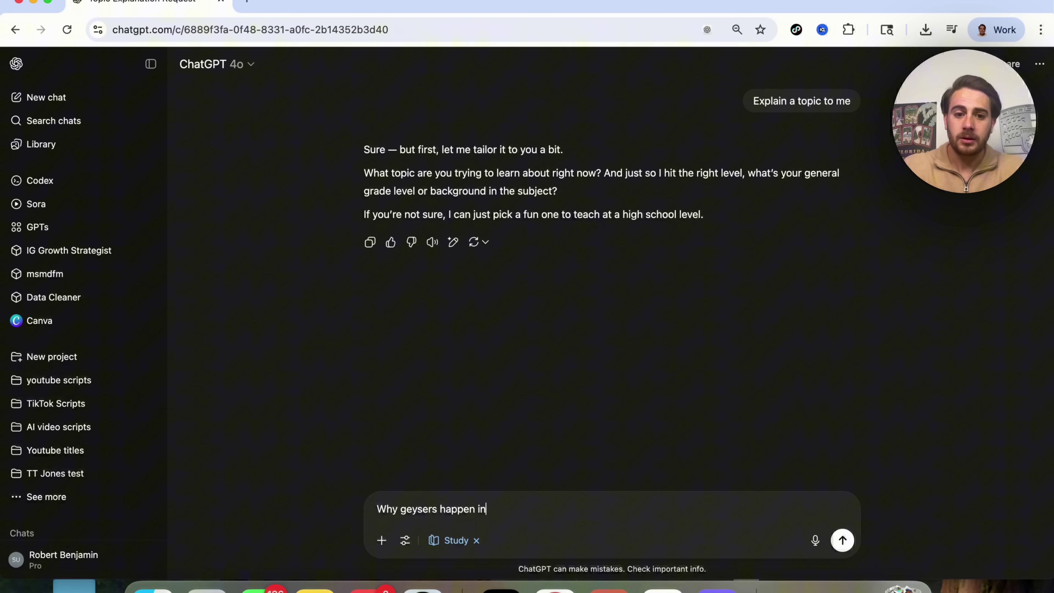
text(ne)
key(Return)
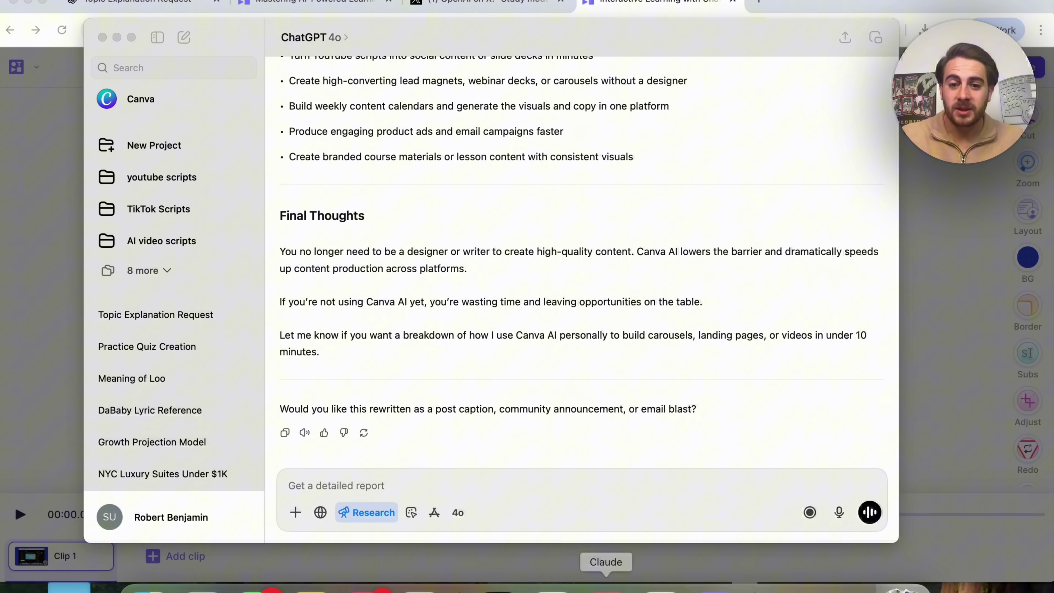
click(196, 588)
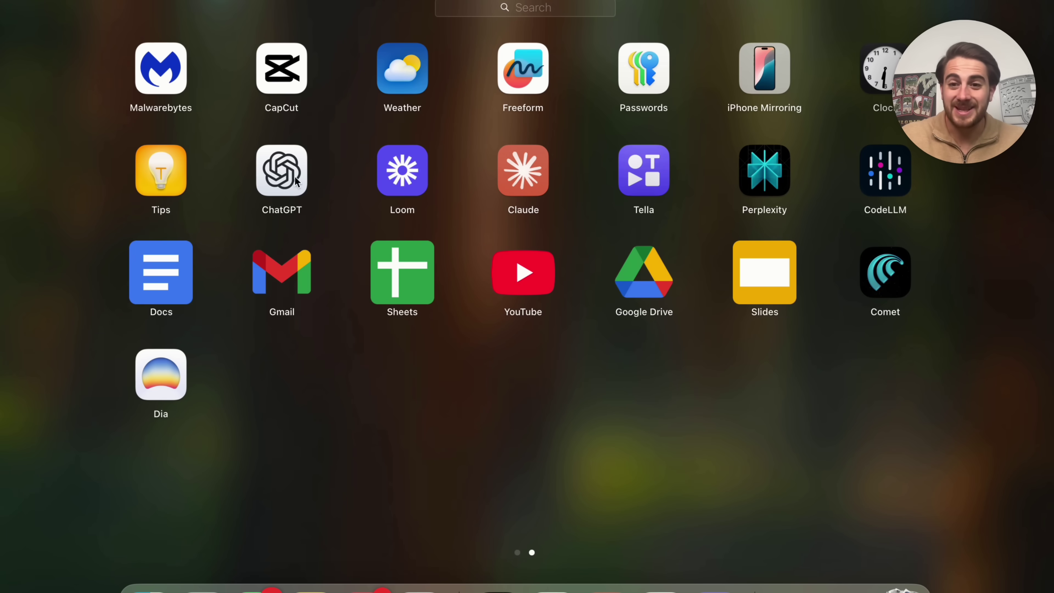
click(311, 497)
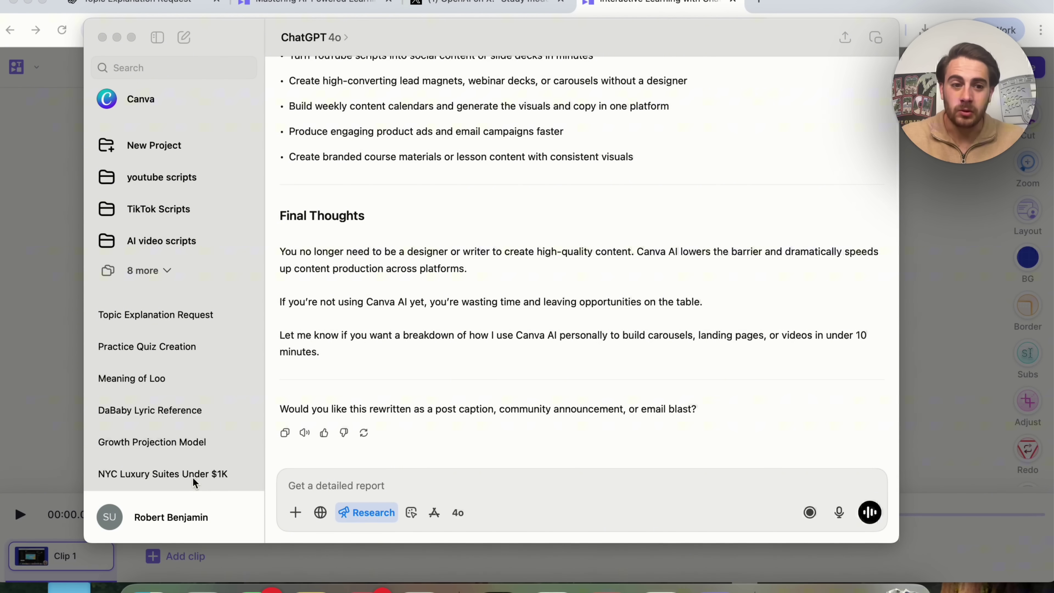
click(161, 515)
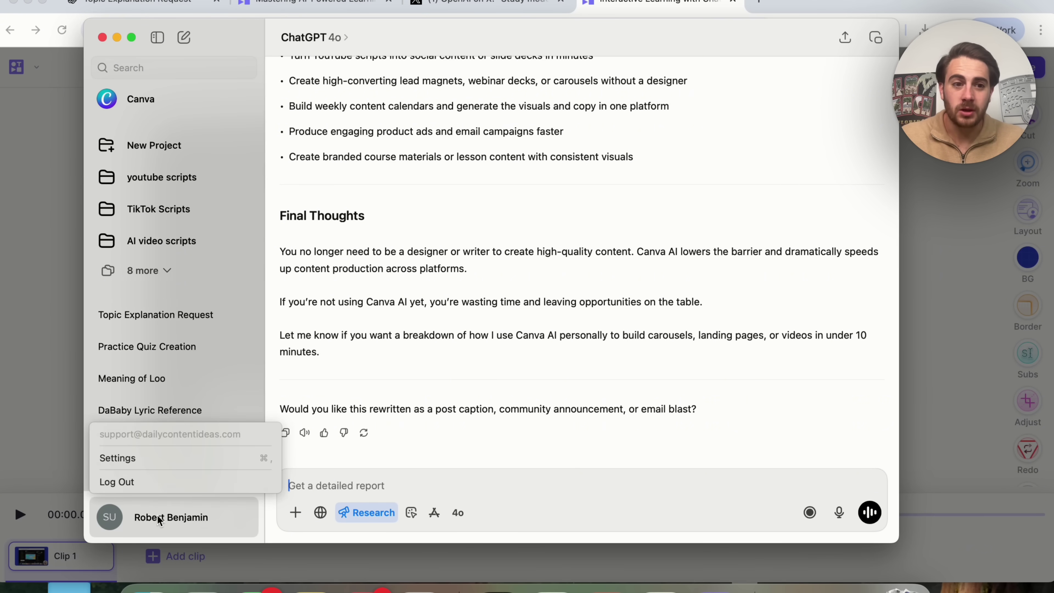
click(129, 460)
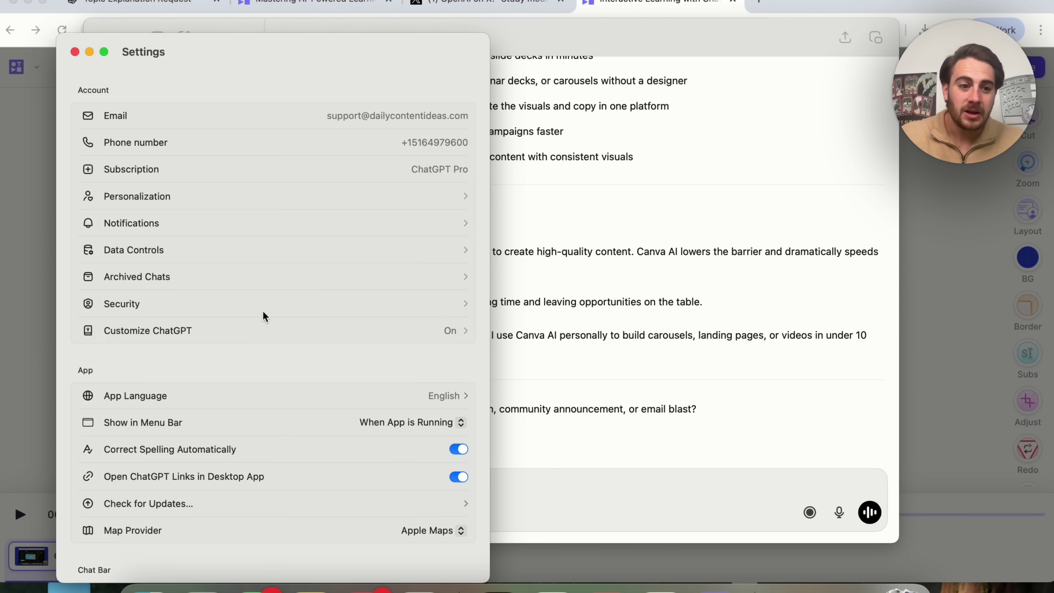
scroll(263, 312, down, 15)
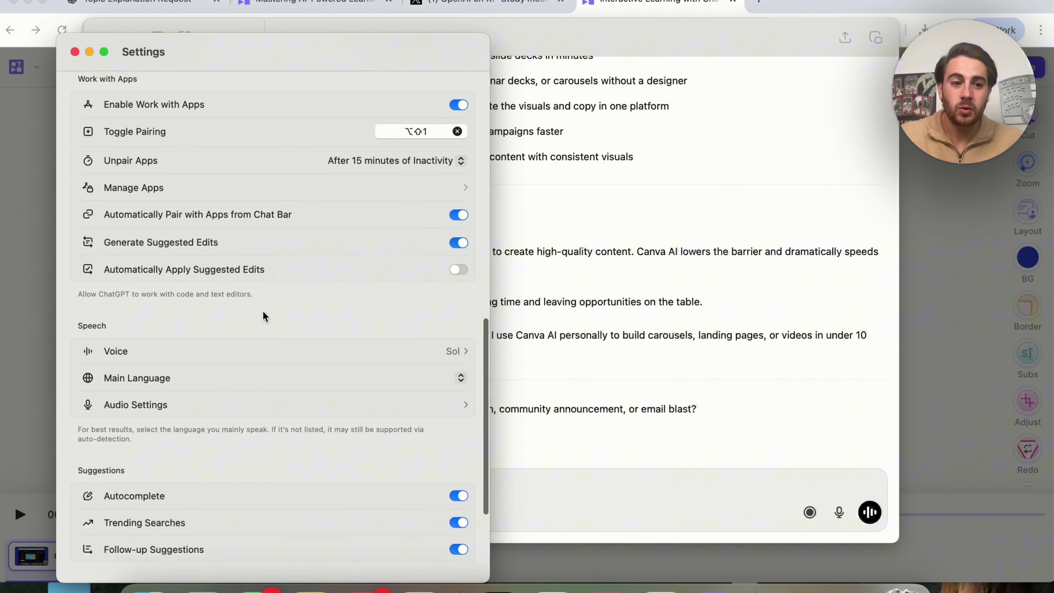
scroll(264, 316, down, 5)
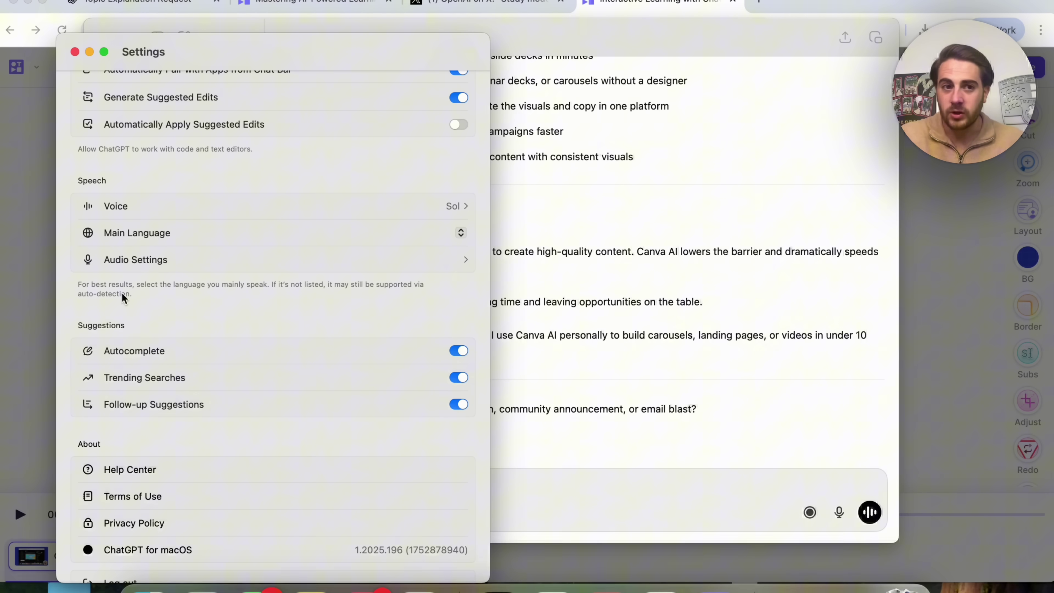
- Close settings and open a clean new chat, clearing stray text and enlarging the window
click(75, 52)
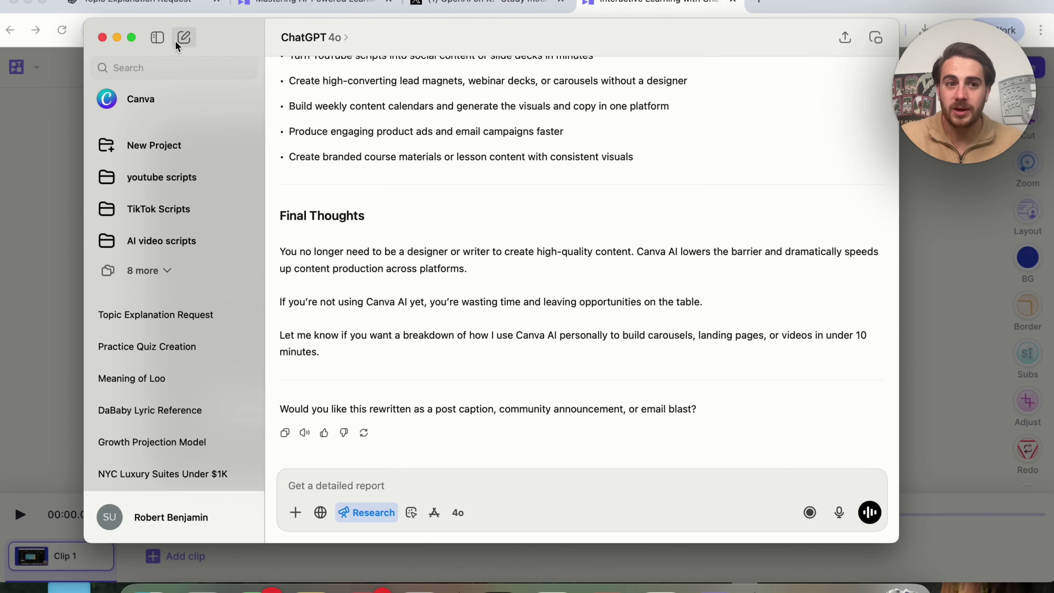
click(183, 39)
text(vertex)
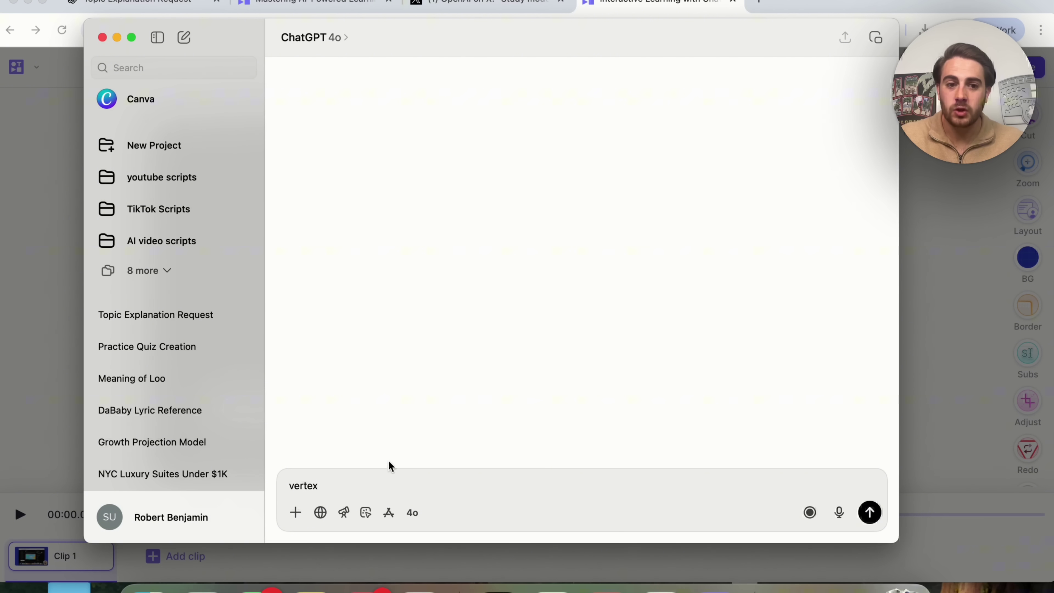
key(super+a)
key(BackSpace)
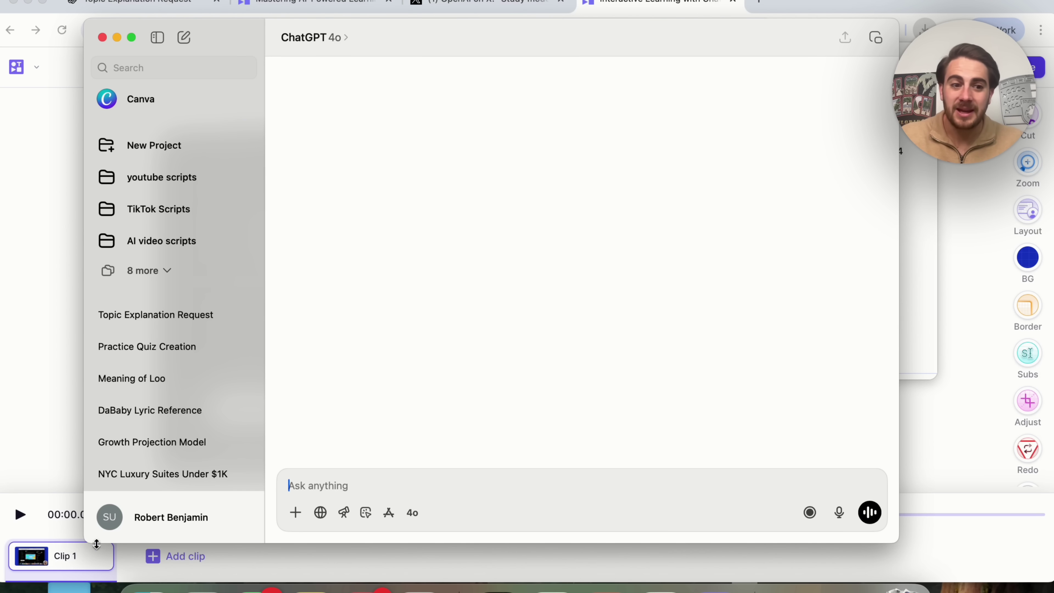
double_click(83, 543)
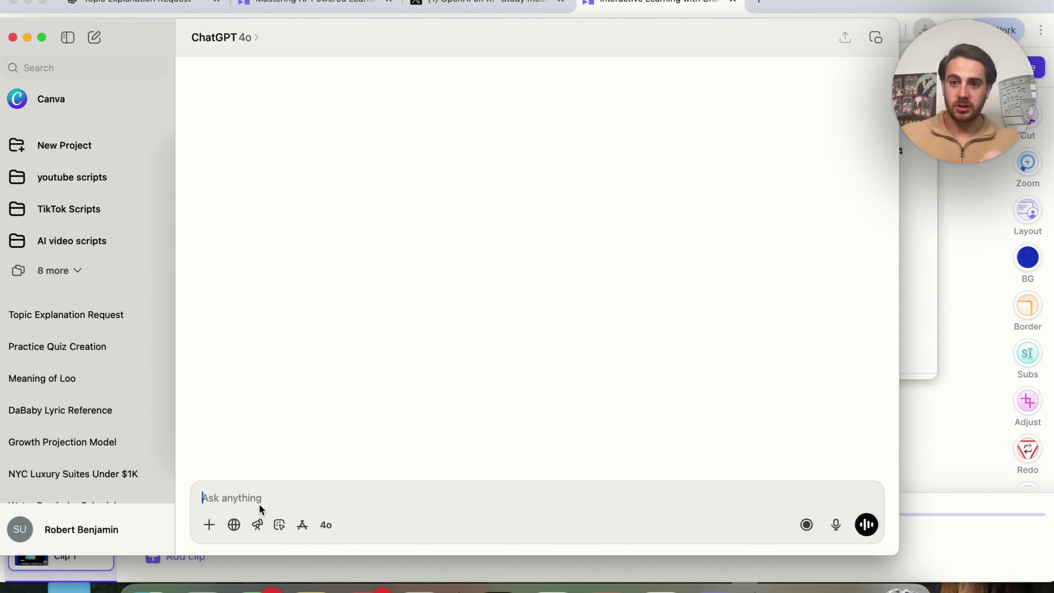
- Ask 'Things to do in yellowstone wyoming' and scroll through the streaming answer
text(Thin)
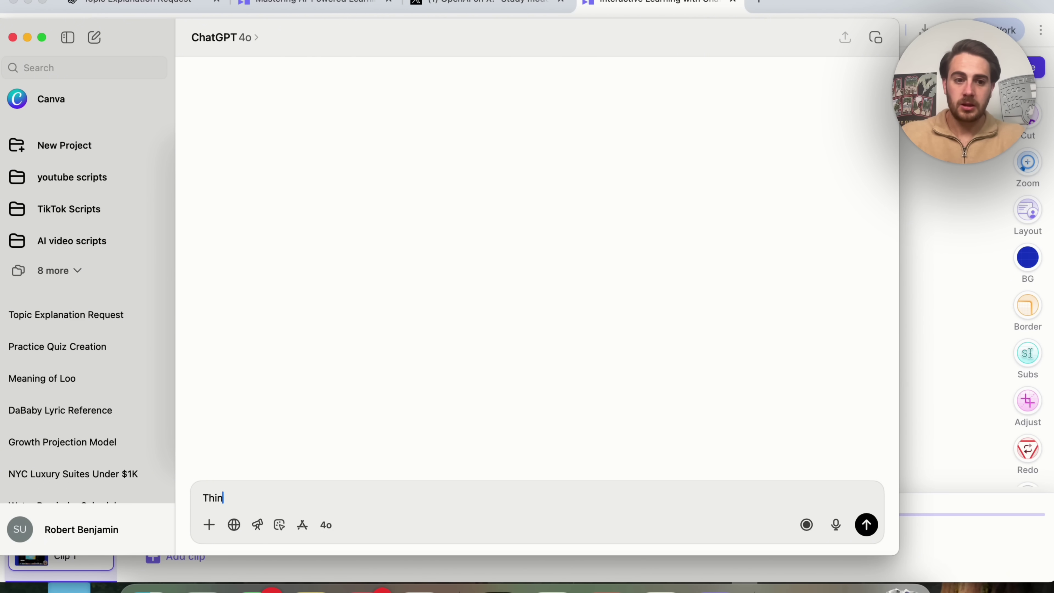
text(gs to do in yellowsto)
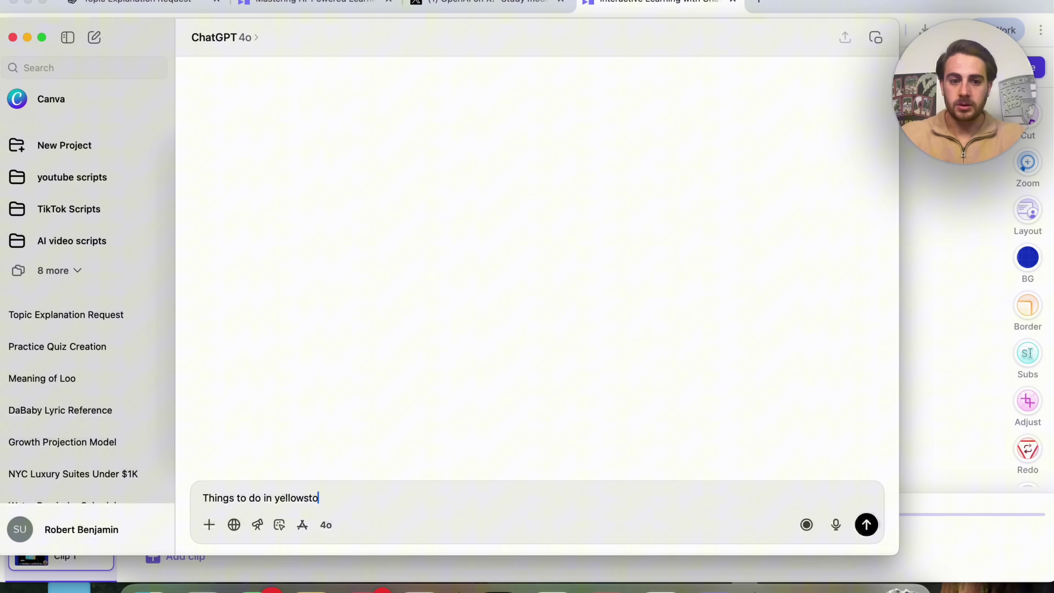
text(ne wyoming)
key(Return)
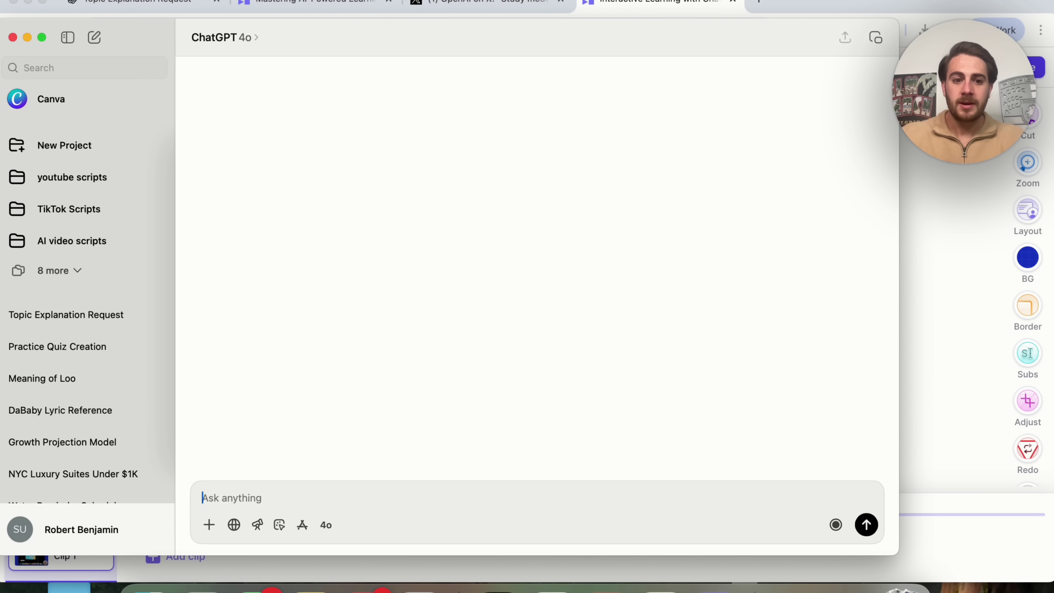
click(953, 200)
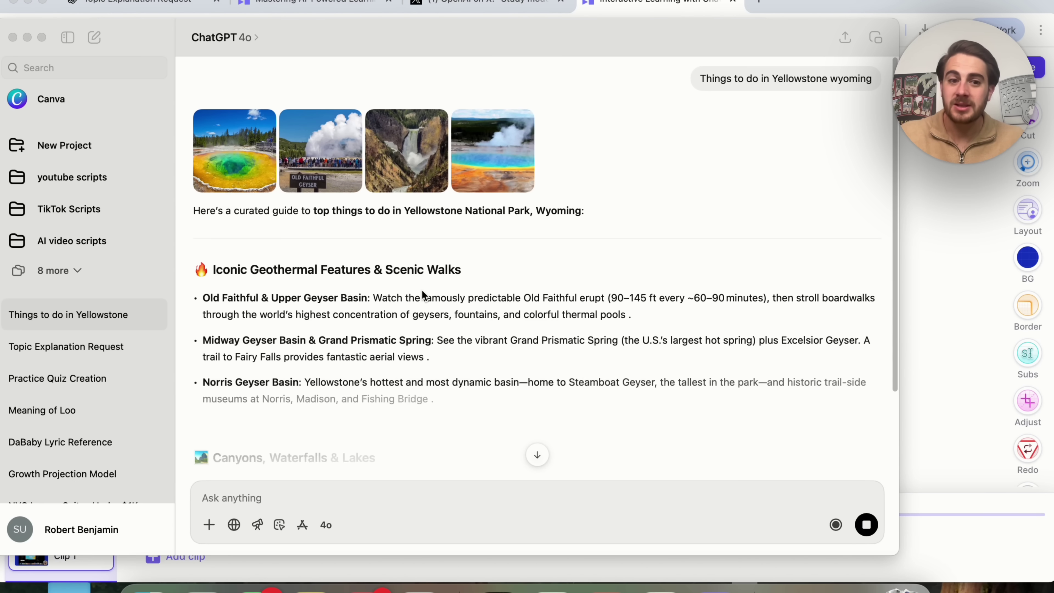
scroll(422, 291, down, 6)
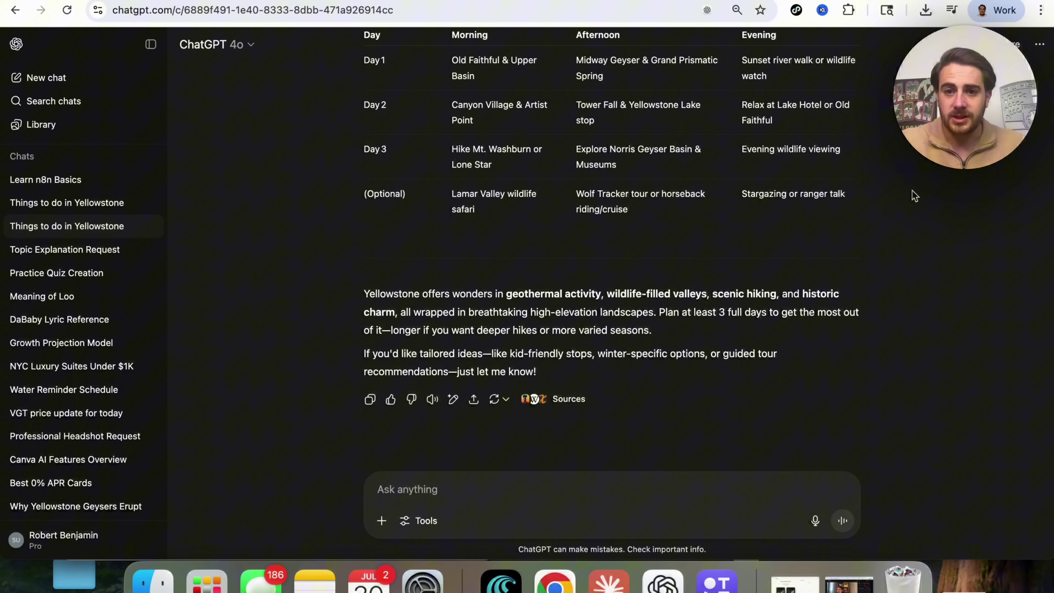
- Select the Yellowstone reply's closing paragraph to quote it, then return to the Ask anything box
scroll(571, 219, up, 5)
scroll(571, 219, down, 5)
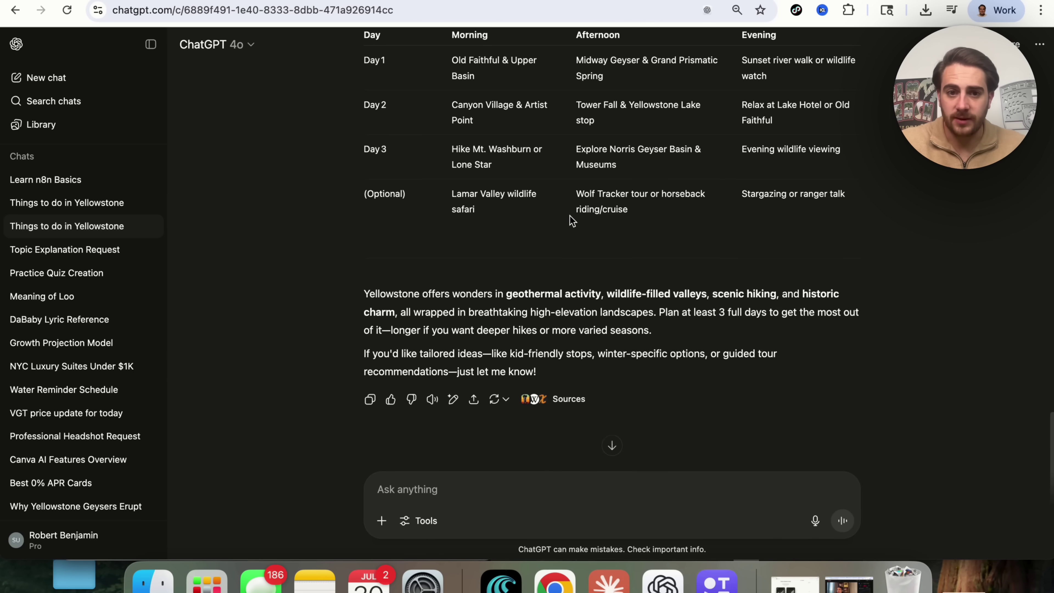
triple_click(471, 350)
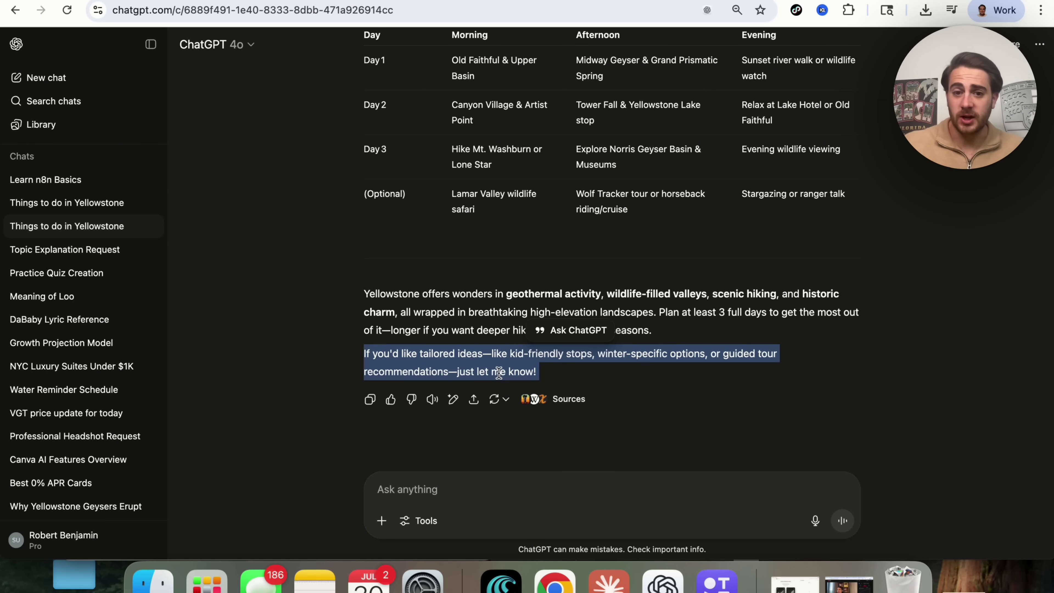
click(446, 496)
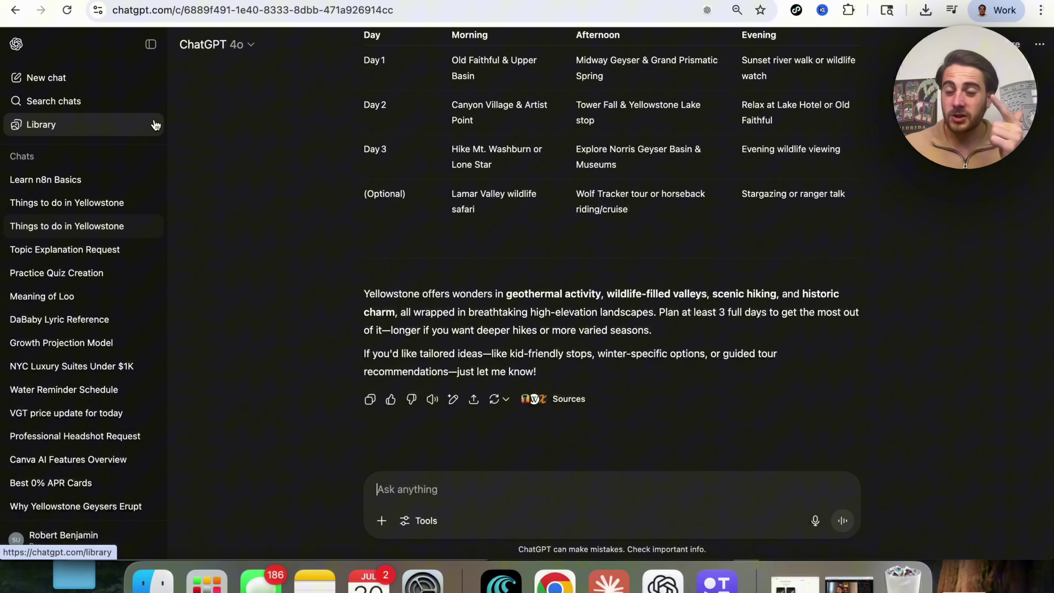
- In a new chat, view the Tools list with Agent mode and Deep research, then close it
click(105, 78)
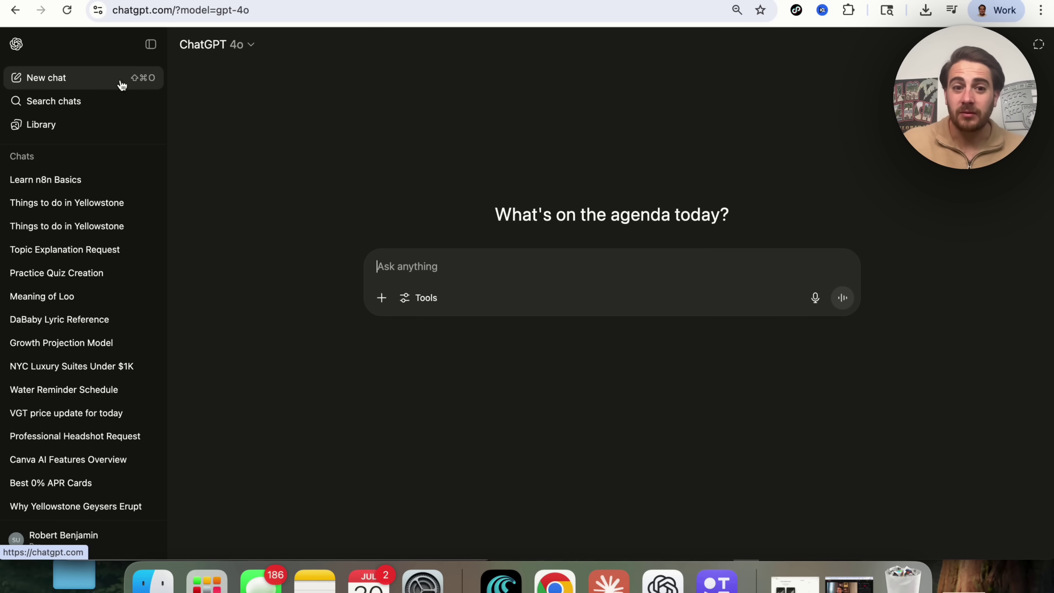
click(427, 298)
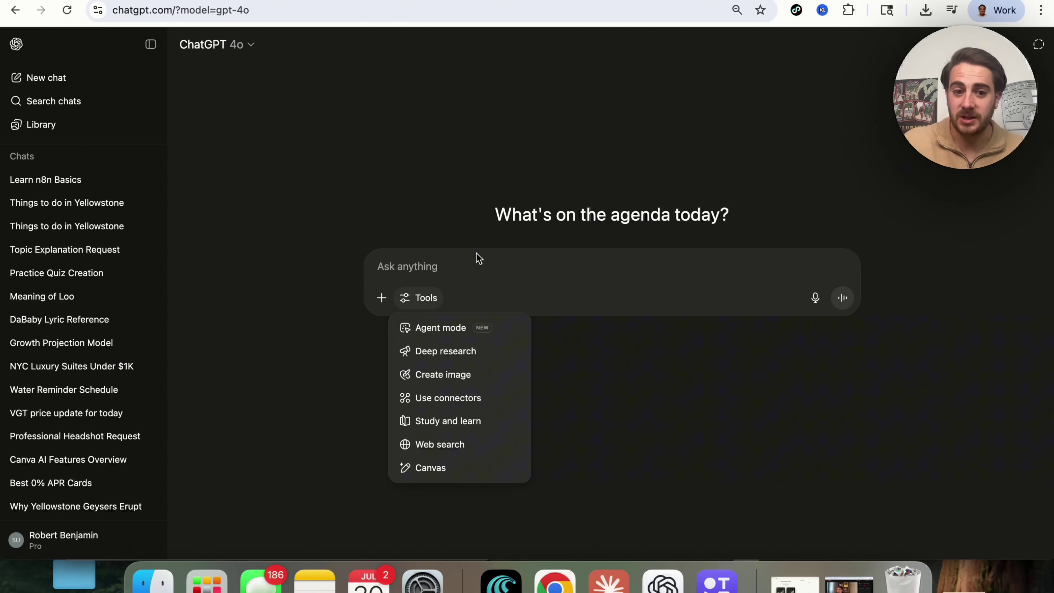
click(486, 250)
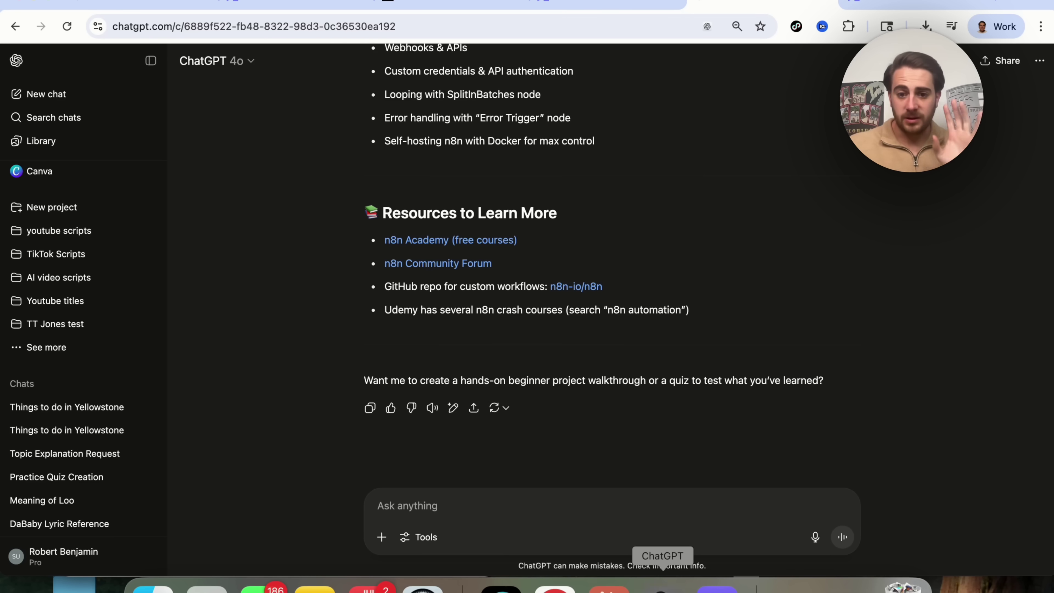
- Bring up the desktop app, close its settings and start a new chat
click(663, 585)
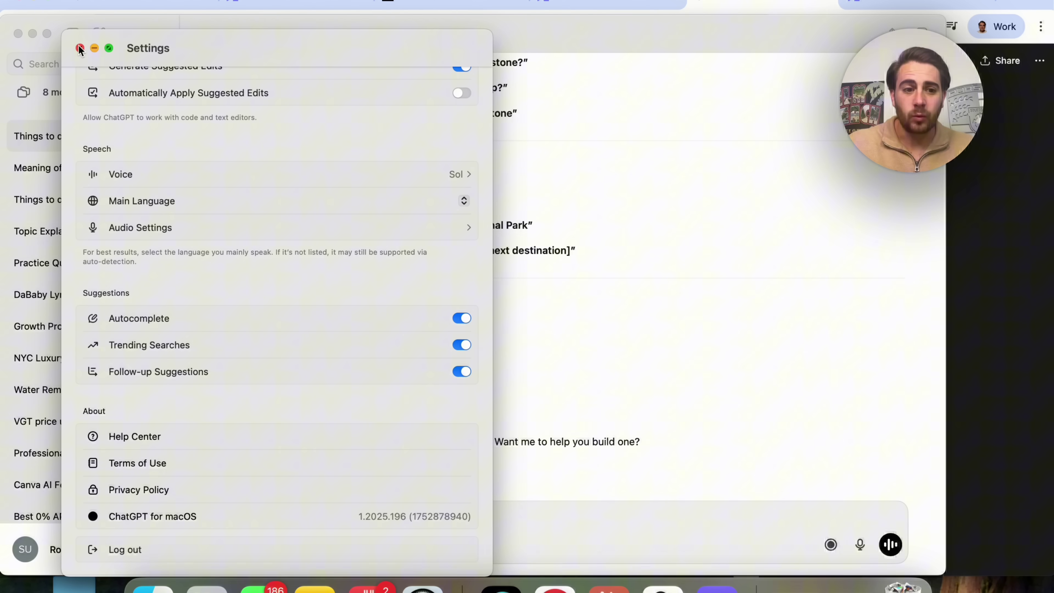
click(81, 49)
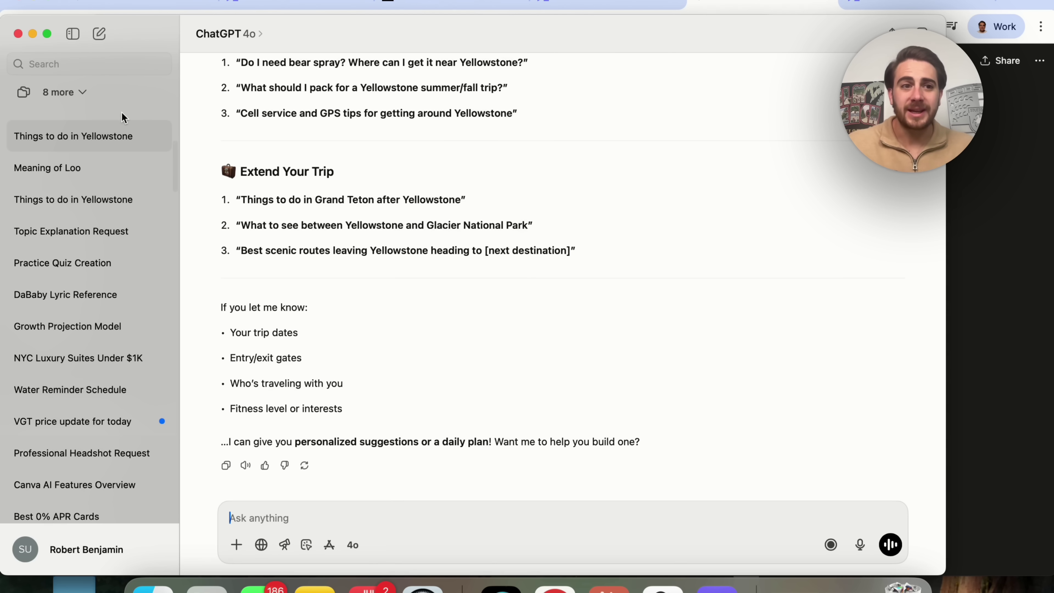
click(106, 38)
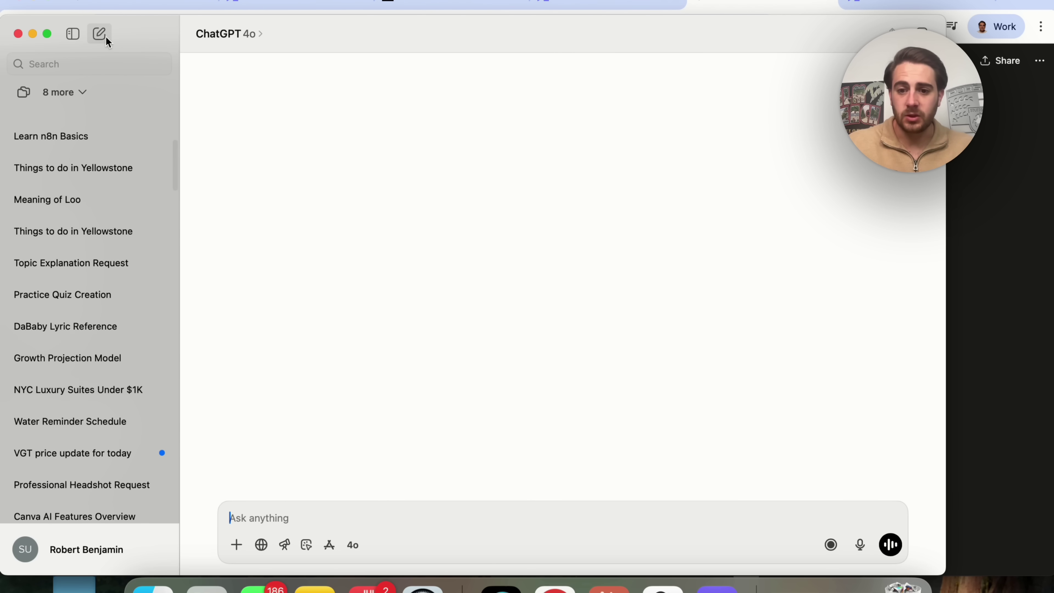
- Record a six-second voice note and send it to be summarised as meeting notes
click(832, 545)
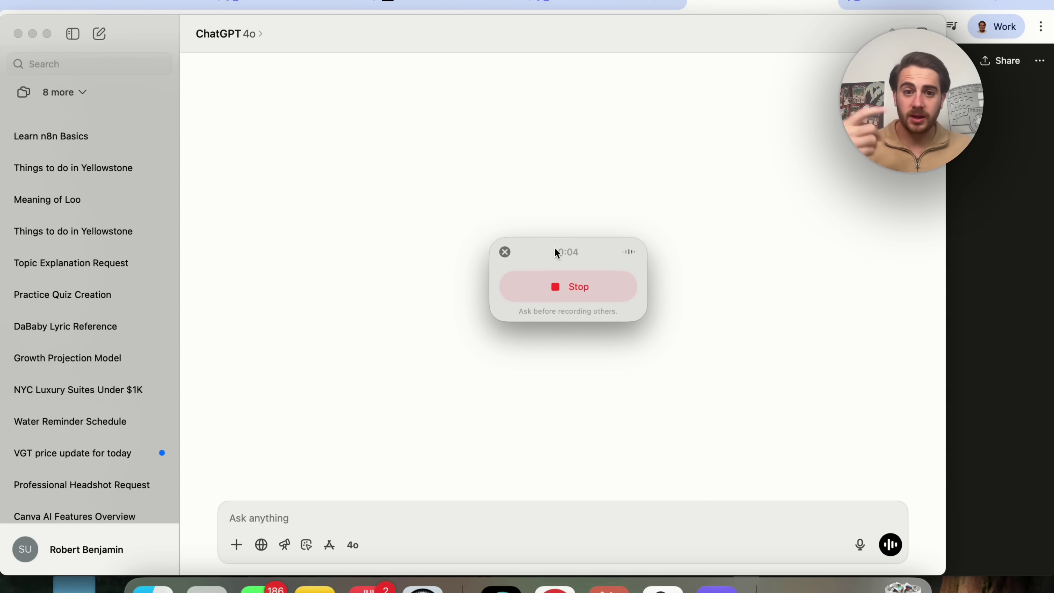
click(555, 286)
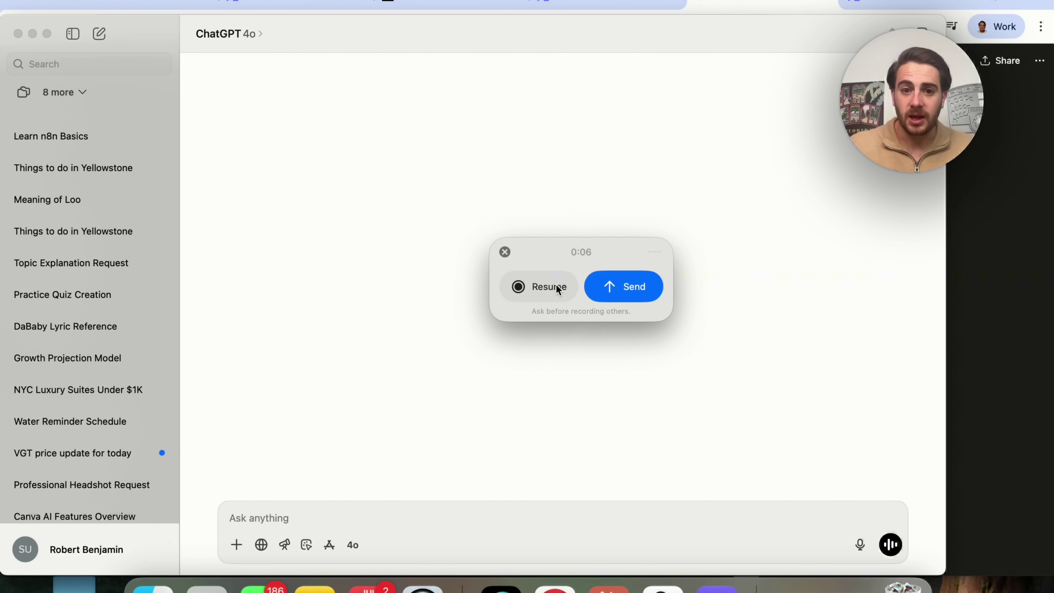
click(632, 291)
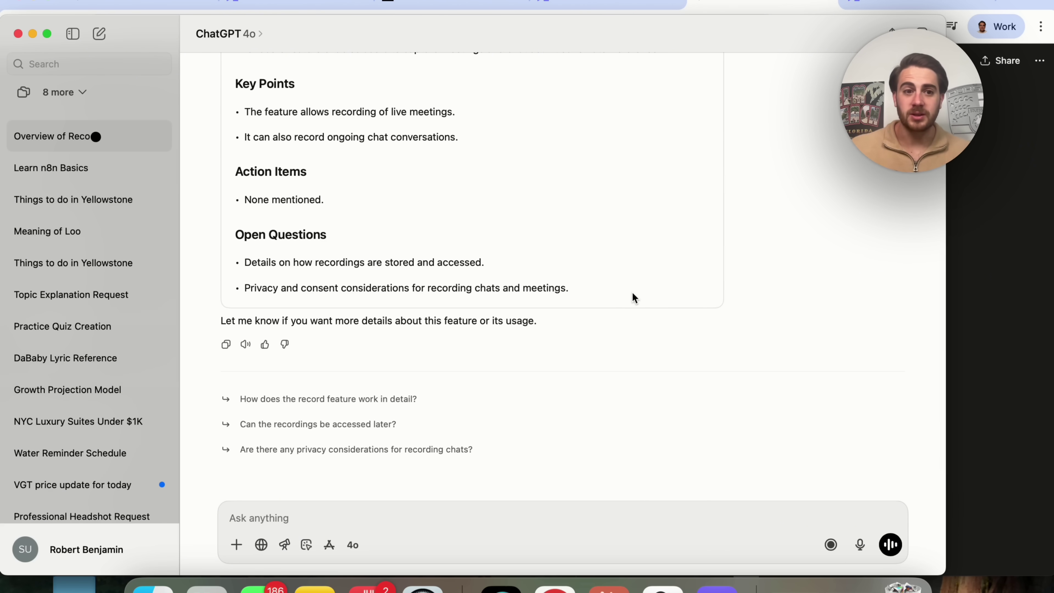
scroll(463, 268, up, 4)
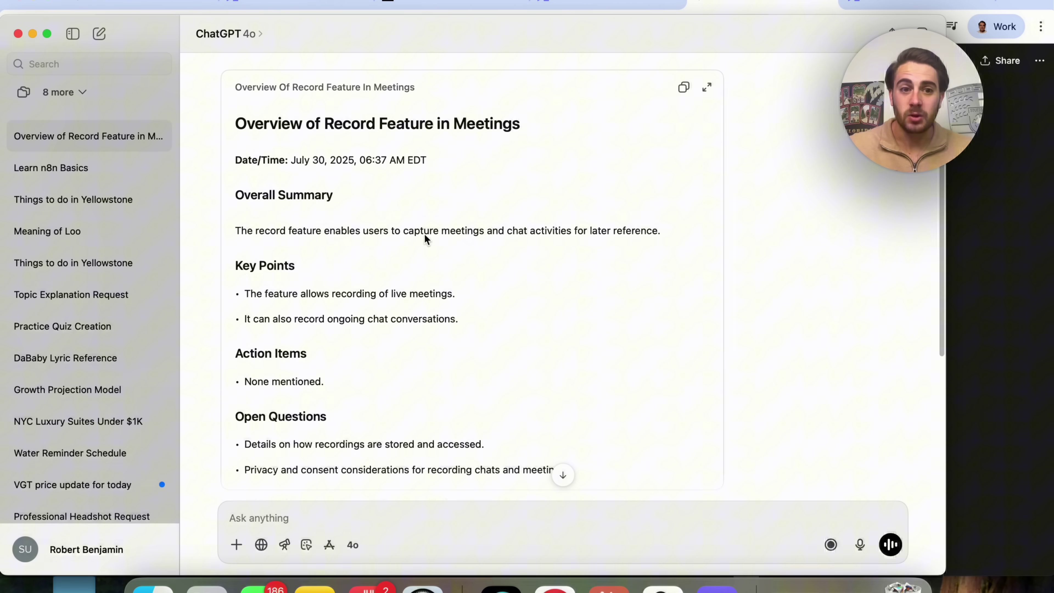
scroll(424, 234, down, 5)
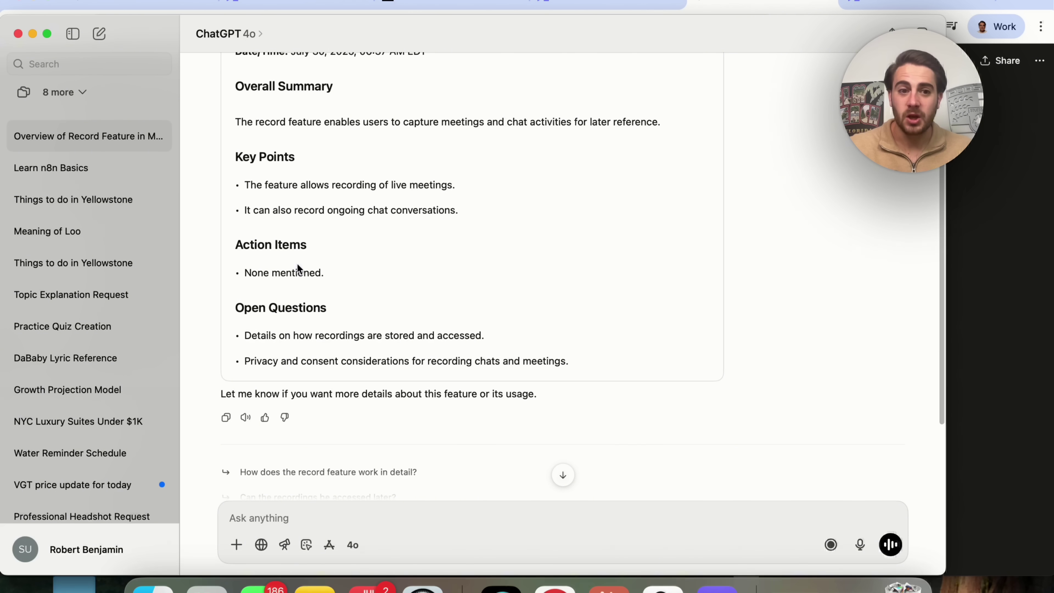
scroll(321, 300, down, 3)
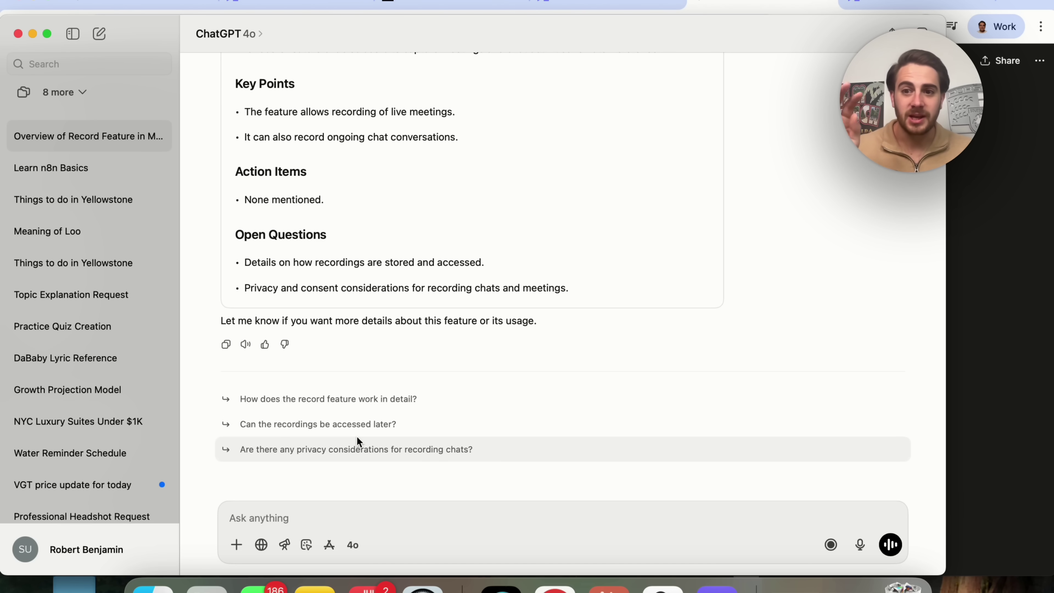
- In a new desktop chat, browse the apps ChatGPT can work with: Notes, Script Editor, Terminal, TextEdit
click(100, 34)
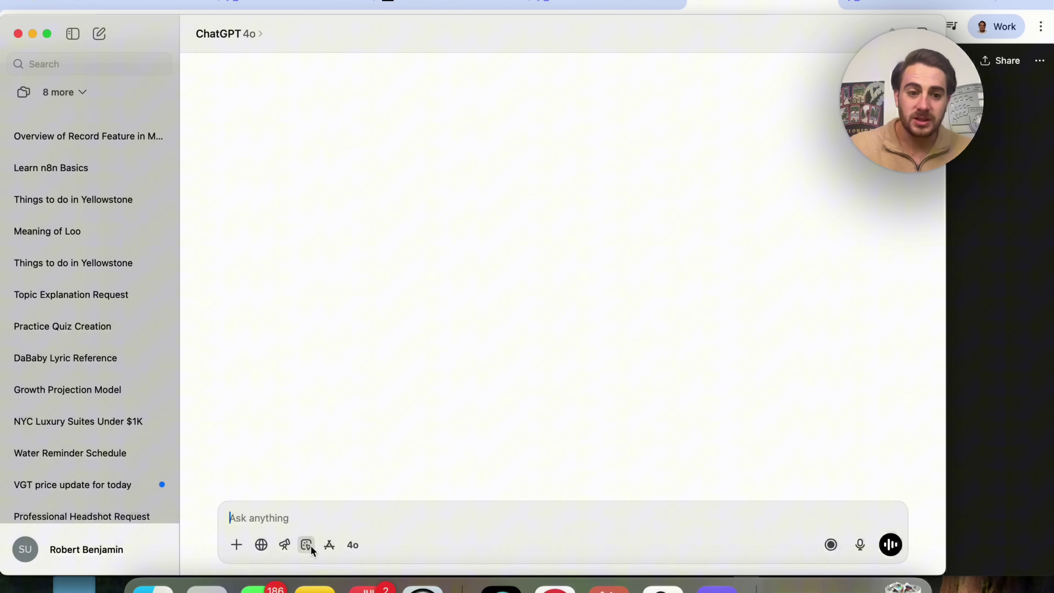
click(329, 546)
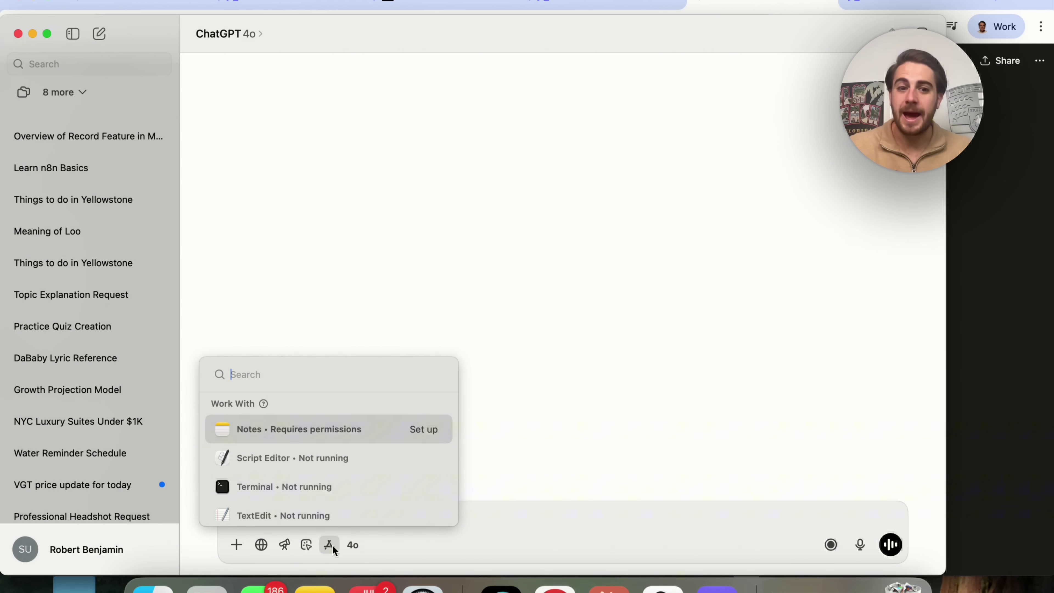
scroll(325, 474, down, 1)
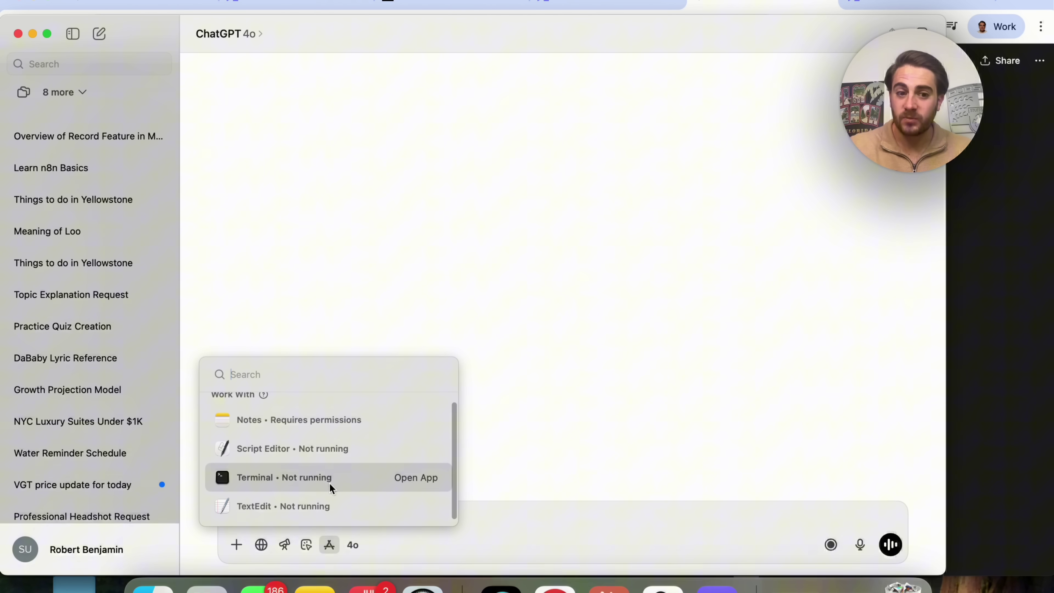
scroll(369, 449, up, 1)
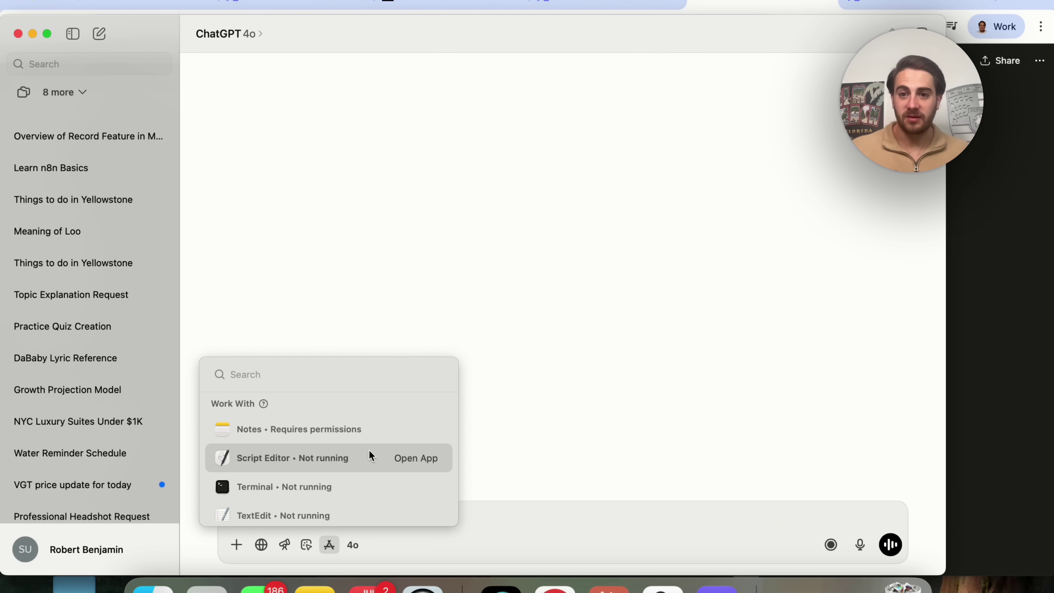
- Return to ChatGPT in the browser and go to Settings > Connectors
click(1032, 499)
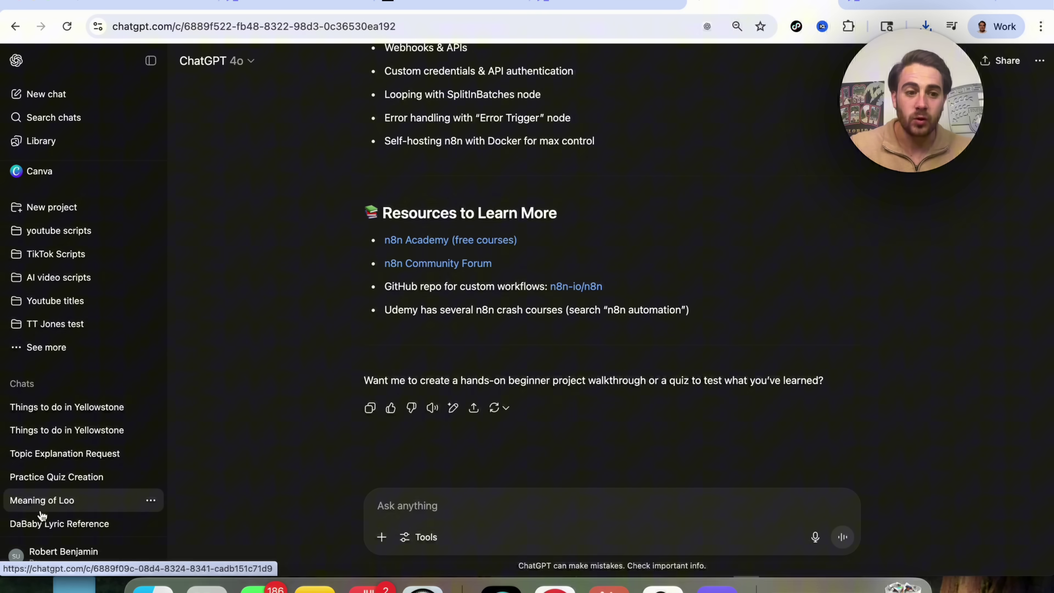
click(39, 556)
click(82, 467)
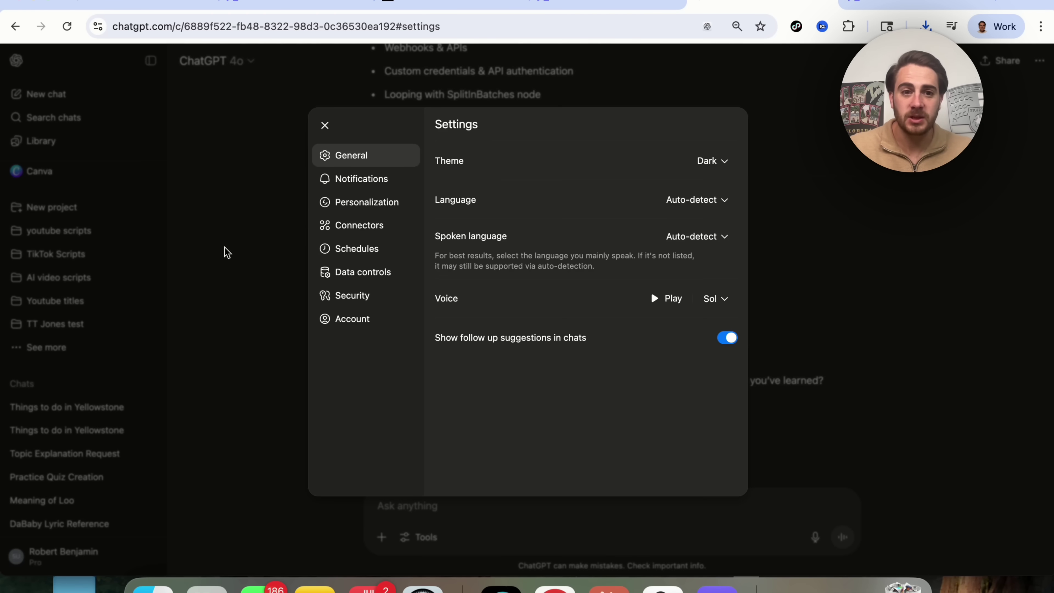
click(357, 227)
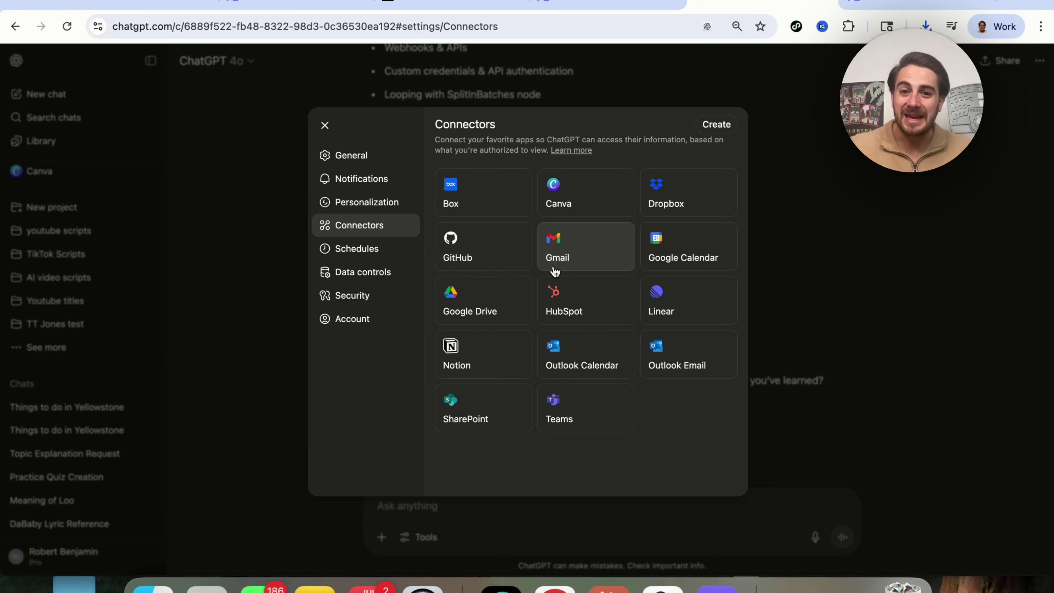
- Review the Gmail connector's details and return to the connectors list
click(567, 258)
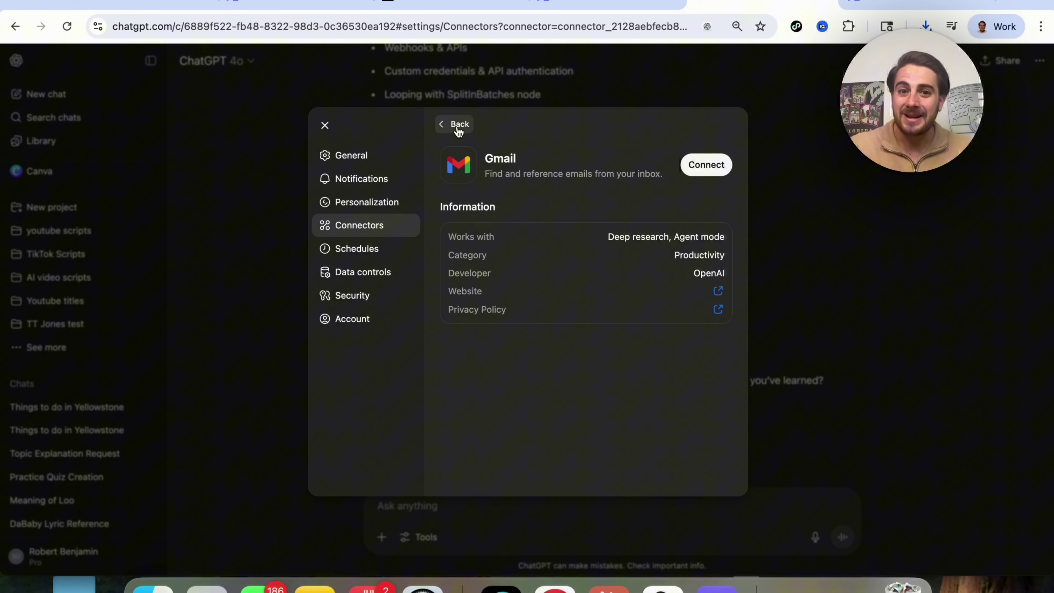
click(446, 125)
click(580, 262)
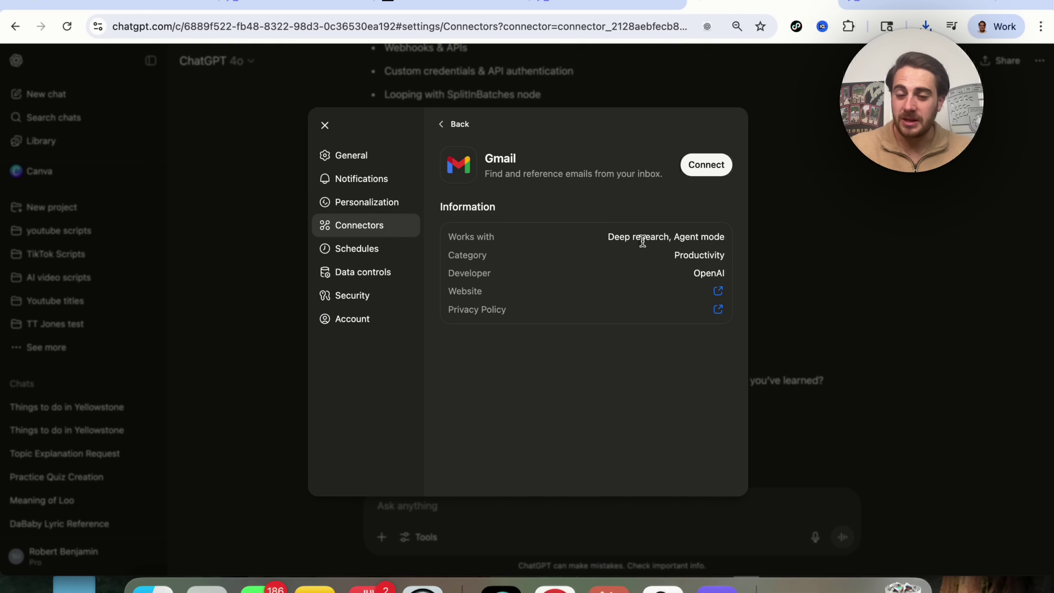
click(462, 125)
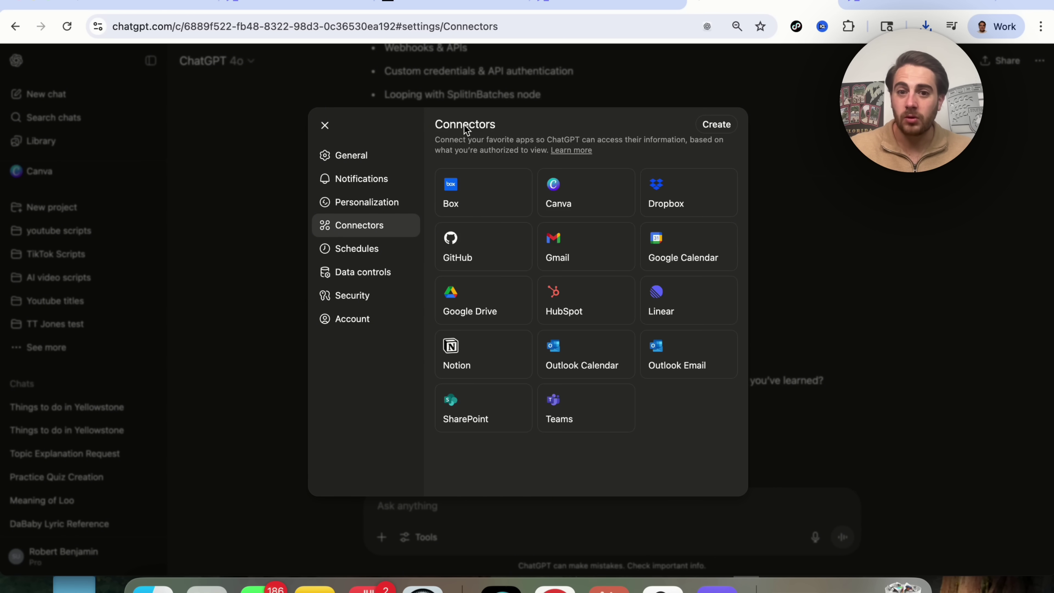
- Review the Google Drive, Google Calendar and Outlook Calendar connector details
click(501, 298)
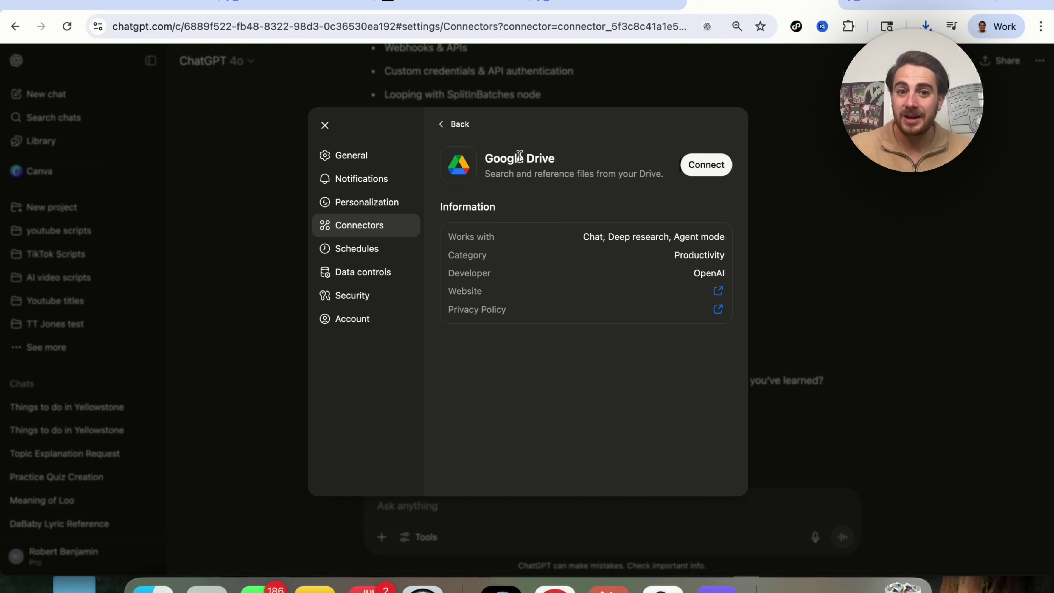
click(441, 124)
click(671, 258)
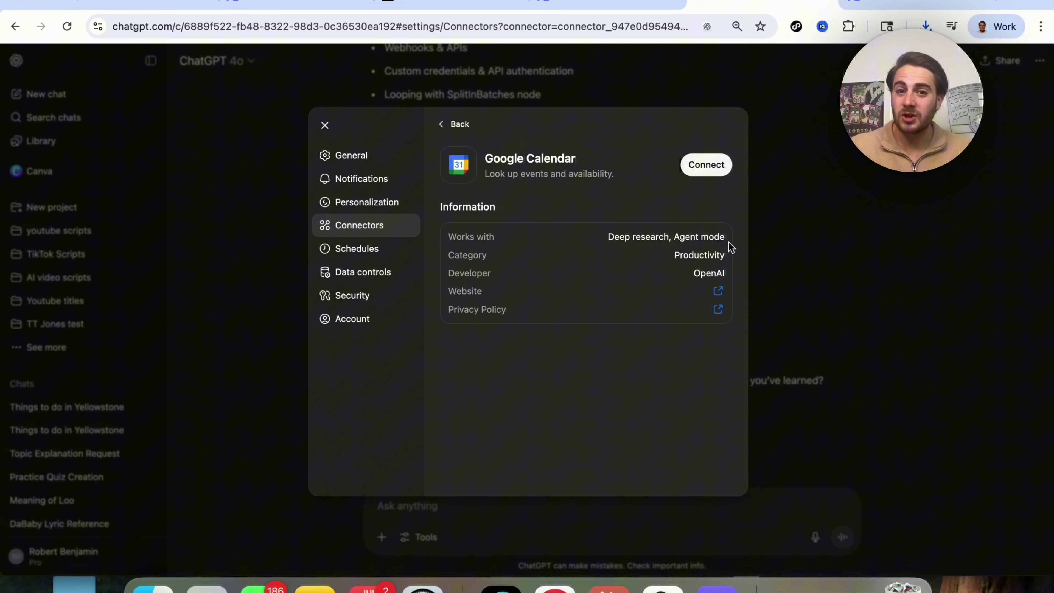
click(454, 124)
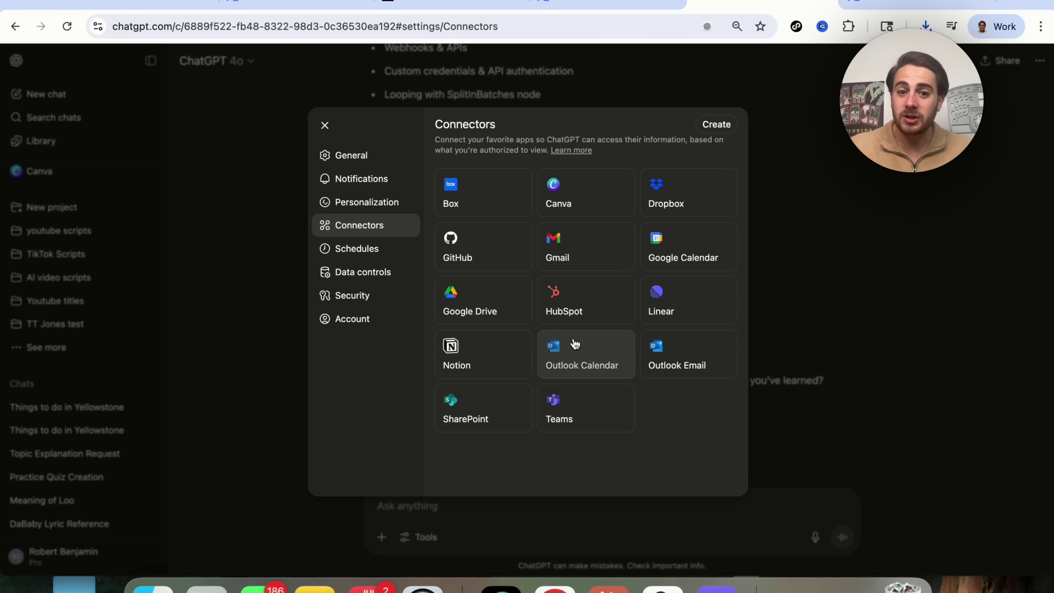
click(573, 339)
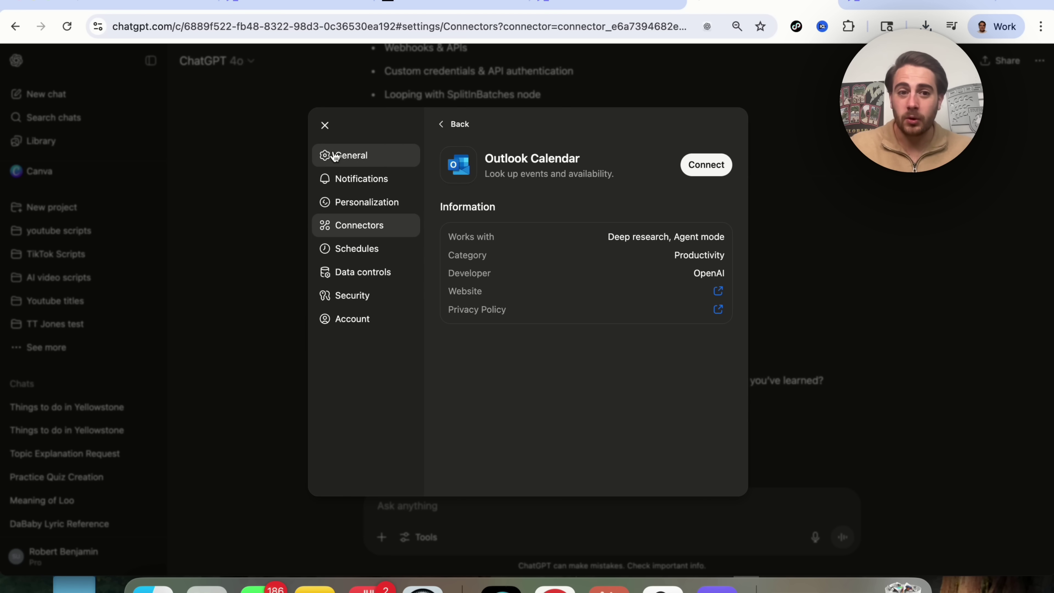
- View the Schedules settings and the full page of scheduled tasks
click(360, 258)
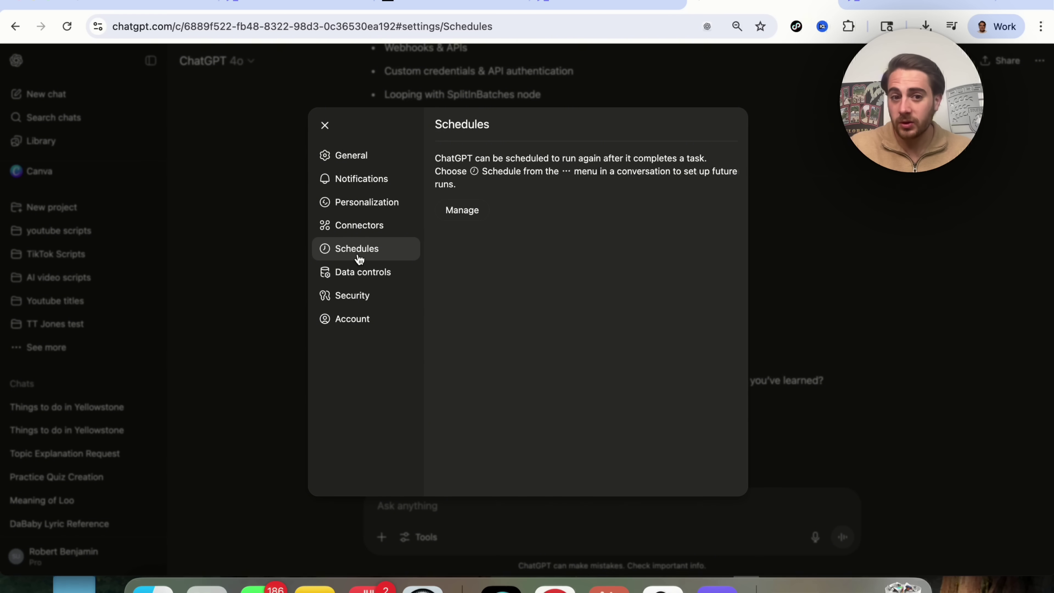
click(469, 208)
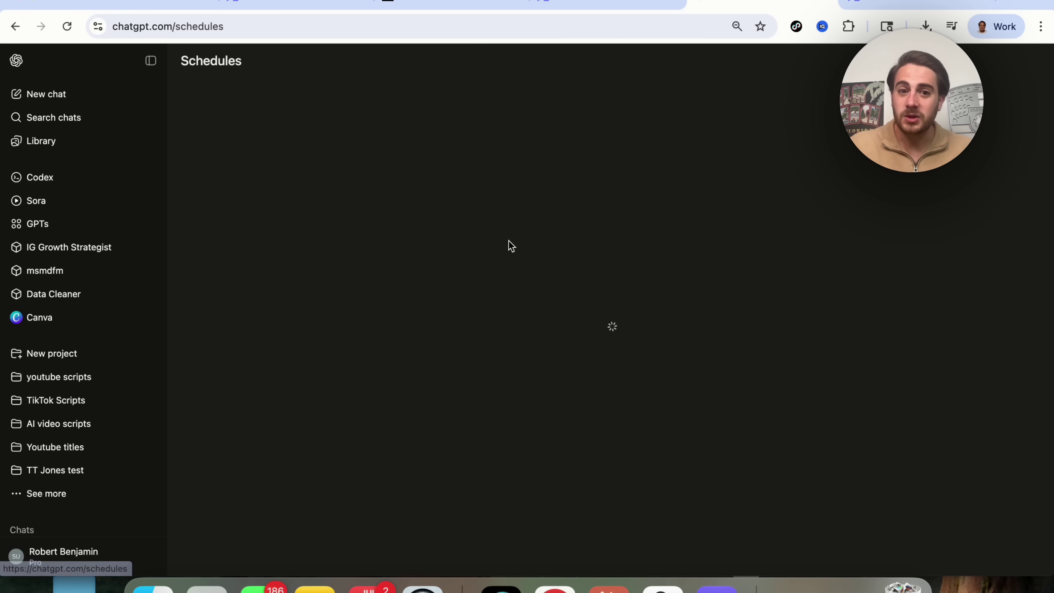
scroll(510, 246, down, 4)
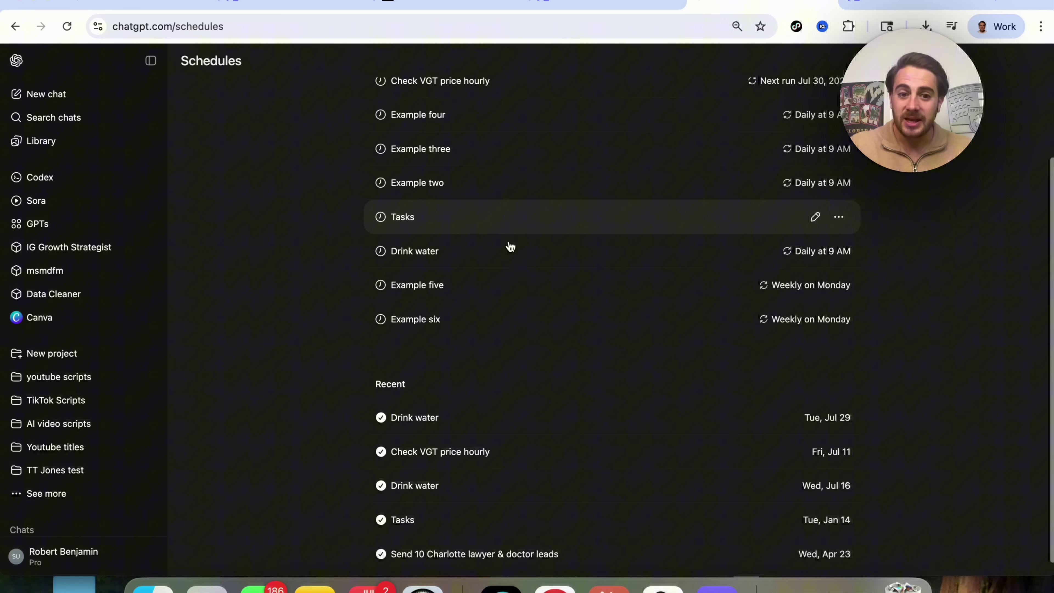
scroll(509, 245, up, 4)
- In a new chat, request a reminder to go through email at 9am every day
click(77, 98)
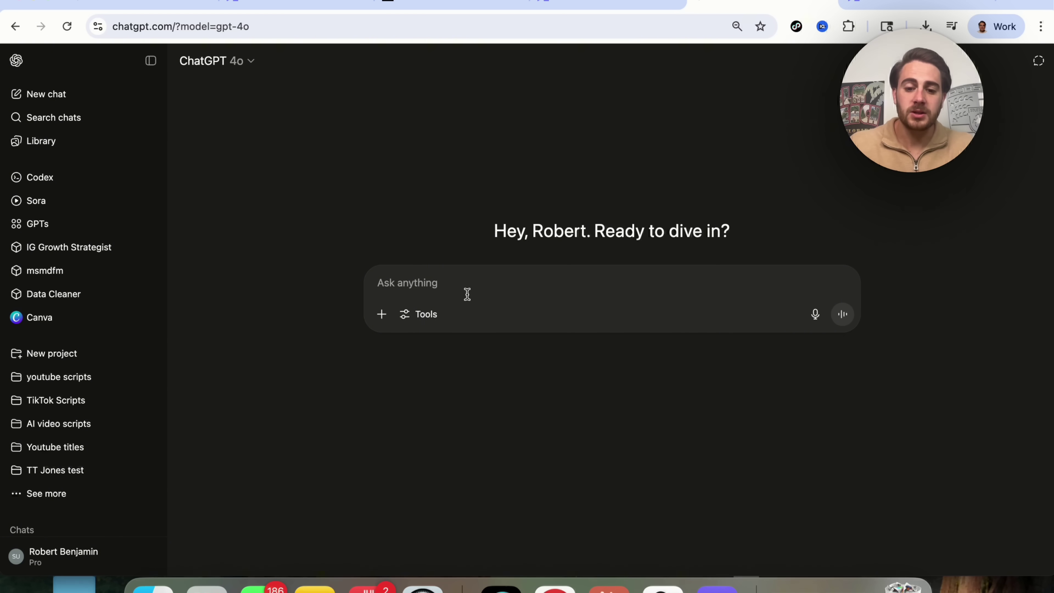
text(Please schedule o)
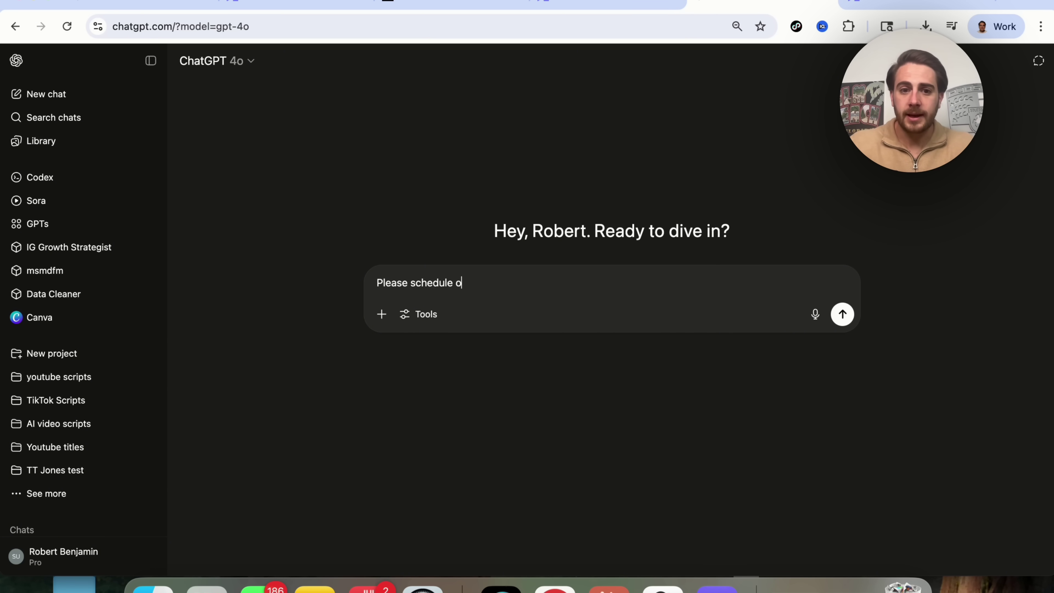
text(ut a reminder to go)
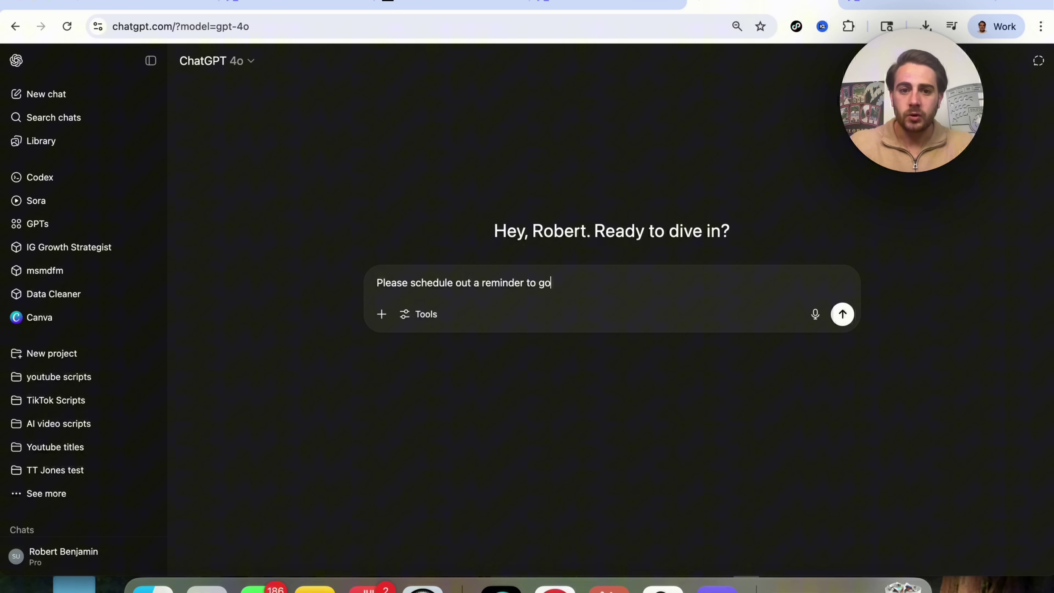
text( through my email at )
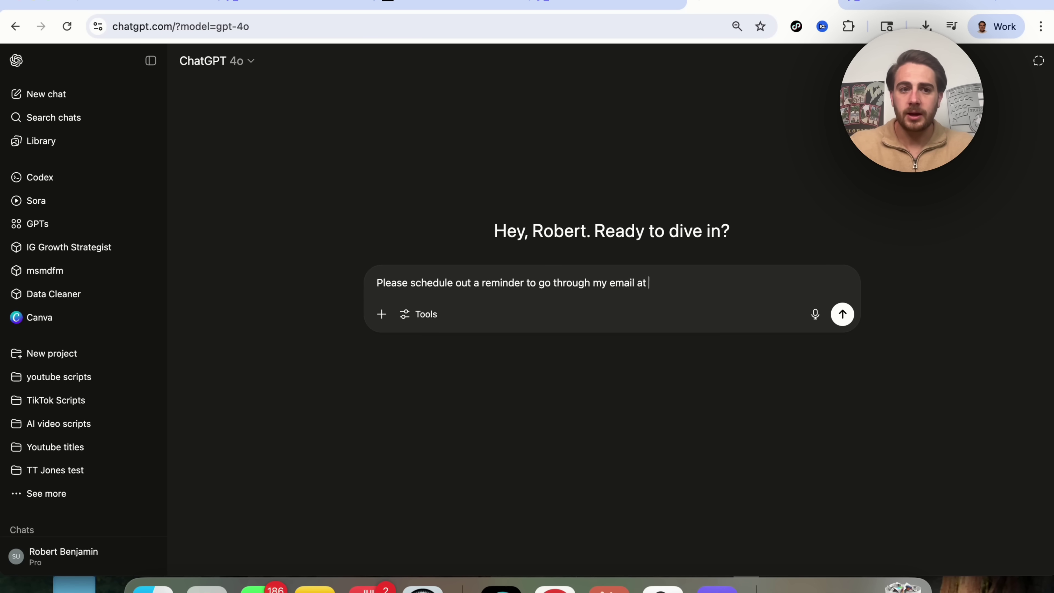
text(9am everyday)
key(Return)
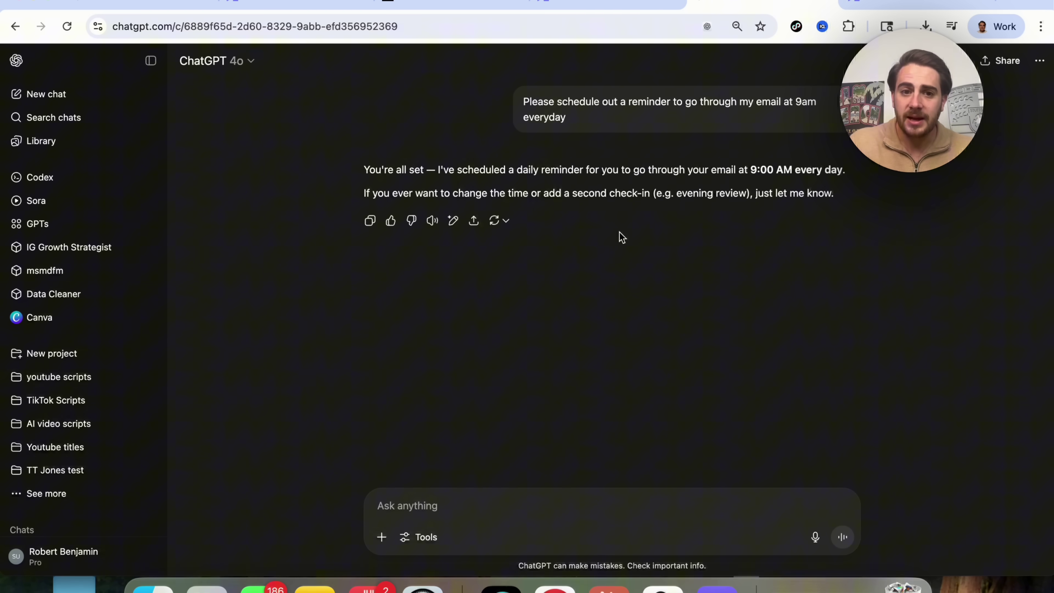
triple_click(589, 193)
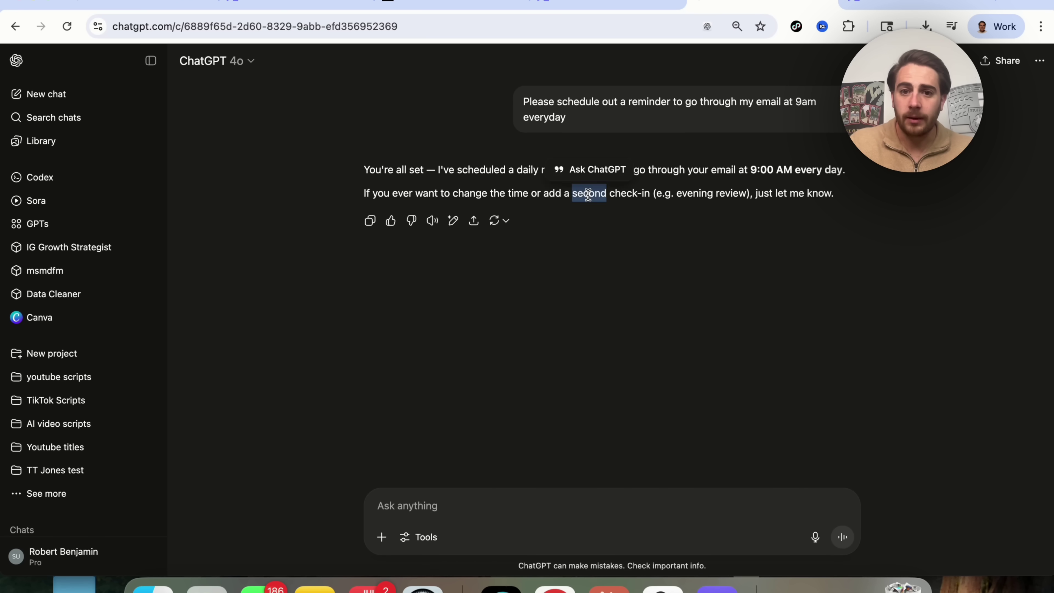
double_click(544, 174)
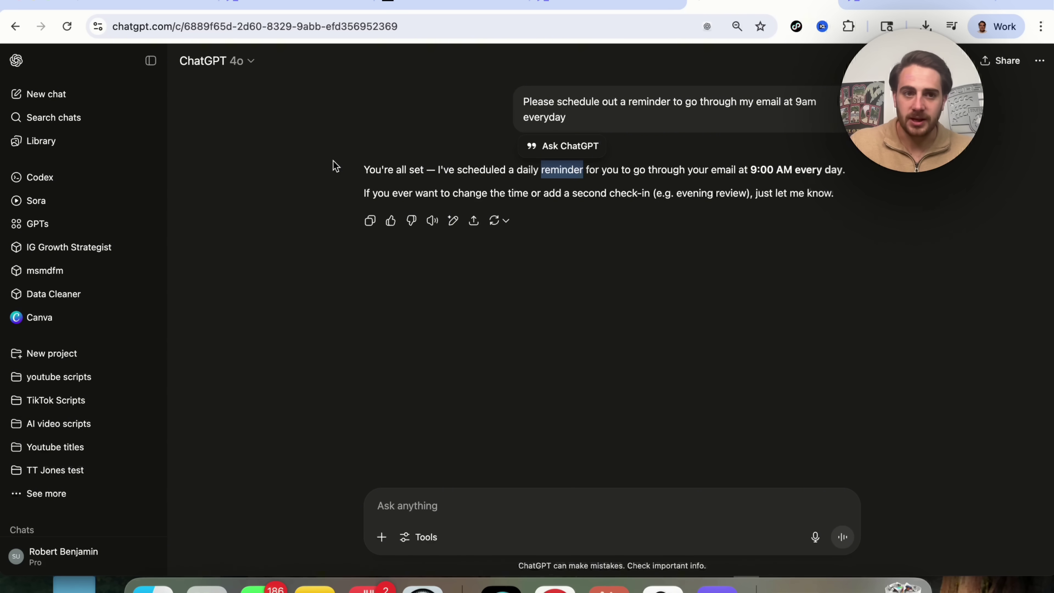
triple_click(577, 109)
key(super+c)
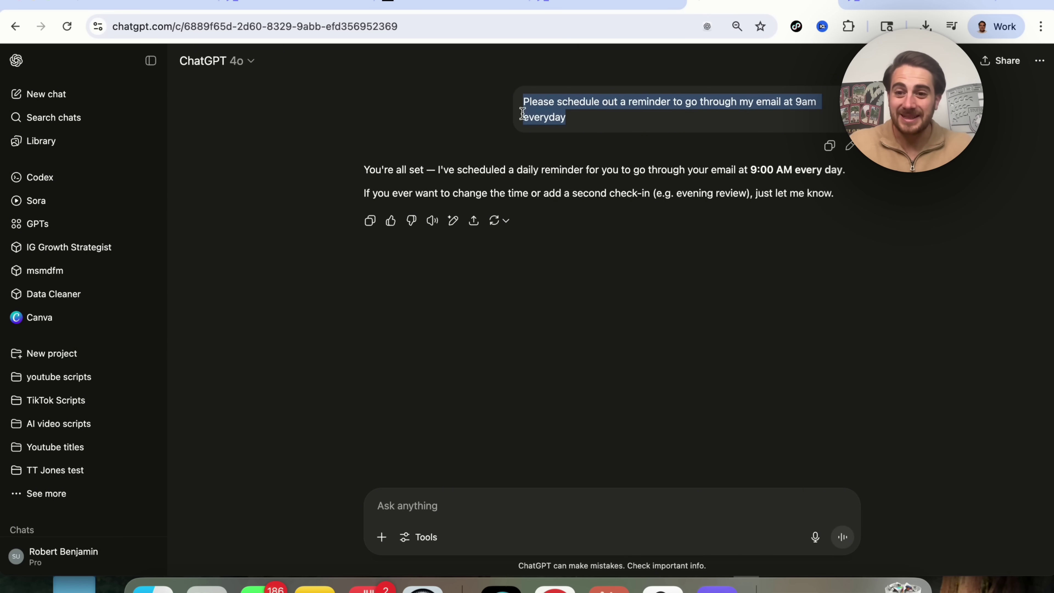
- Switch the chat to o4-mini and resend the 9am email reminder request
click(216, 61)
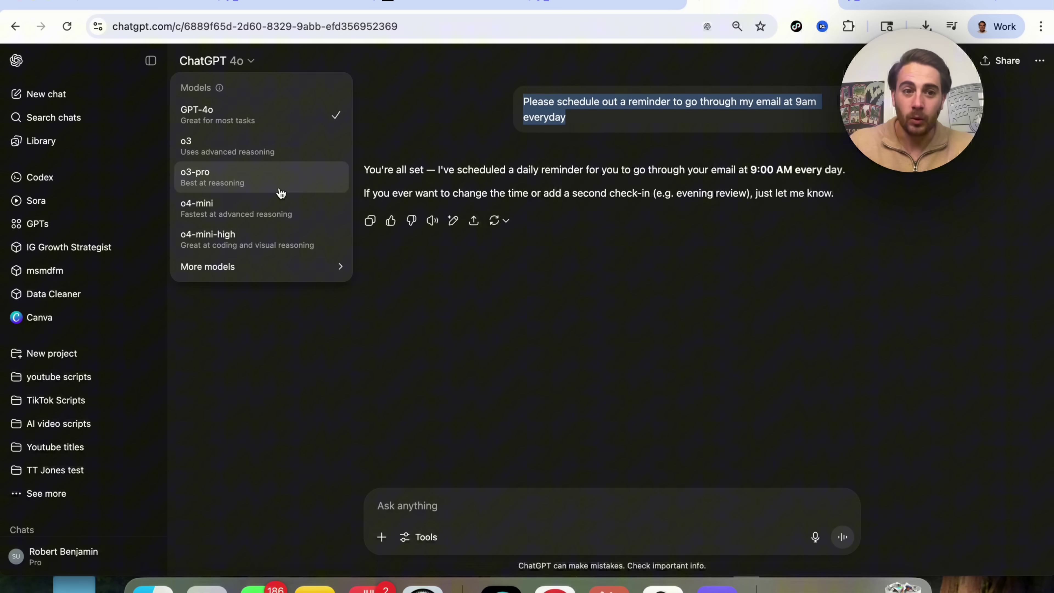
click(268, 215)
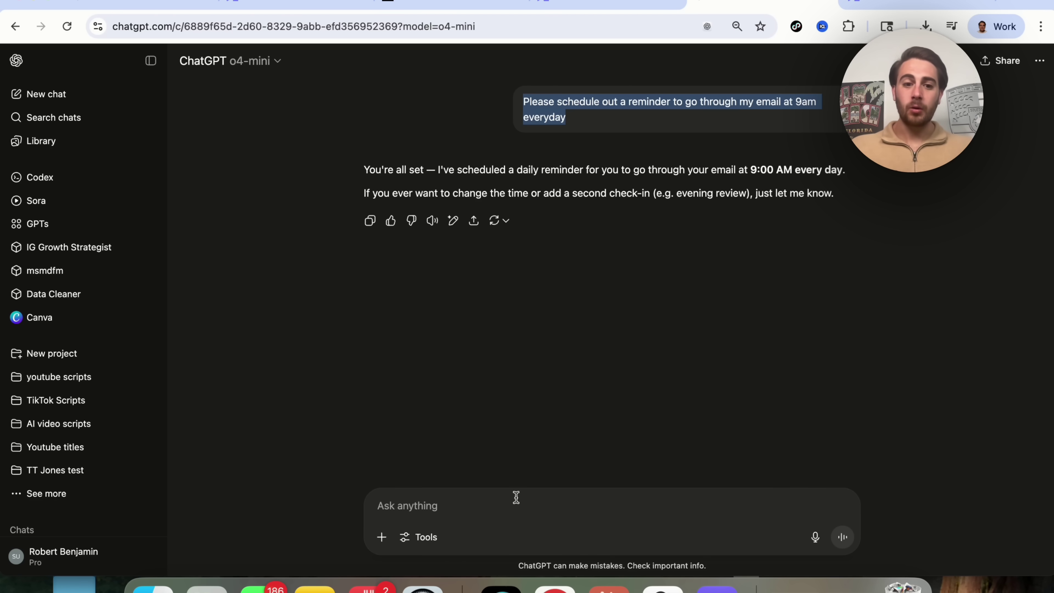
click(483, 512)
key(super+v)
key(Return)
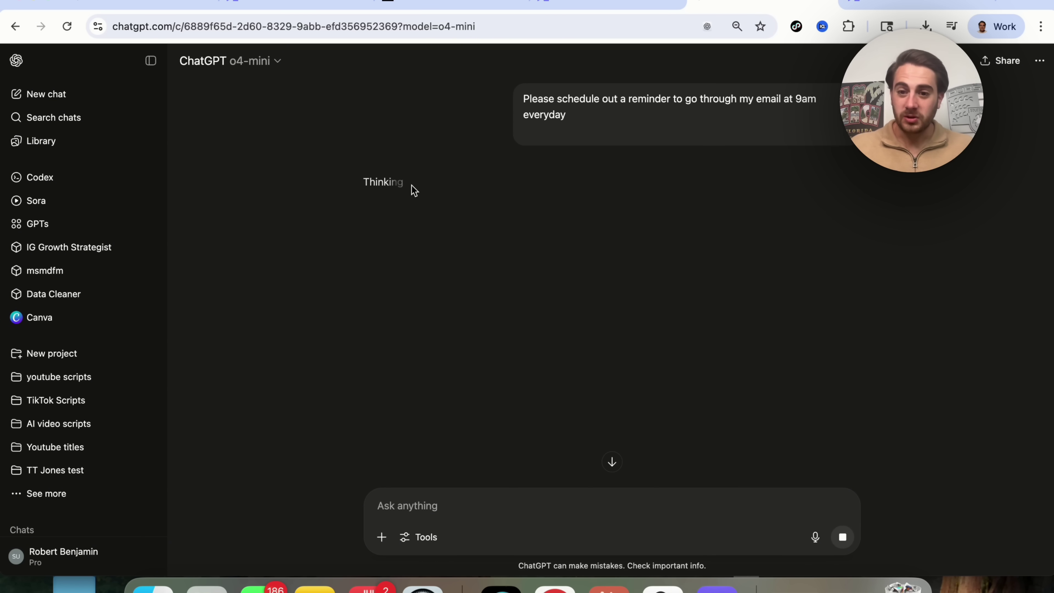
scroll(490, 220, down, 2)
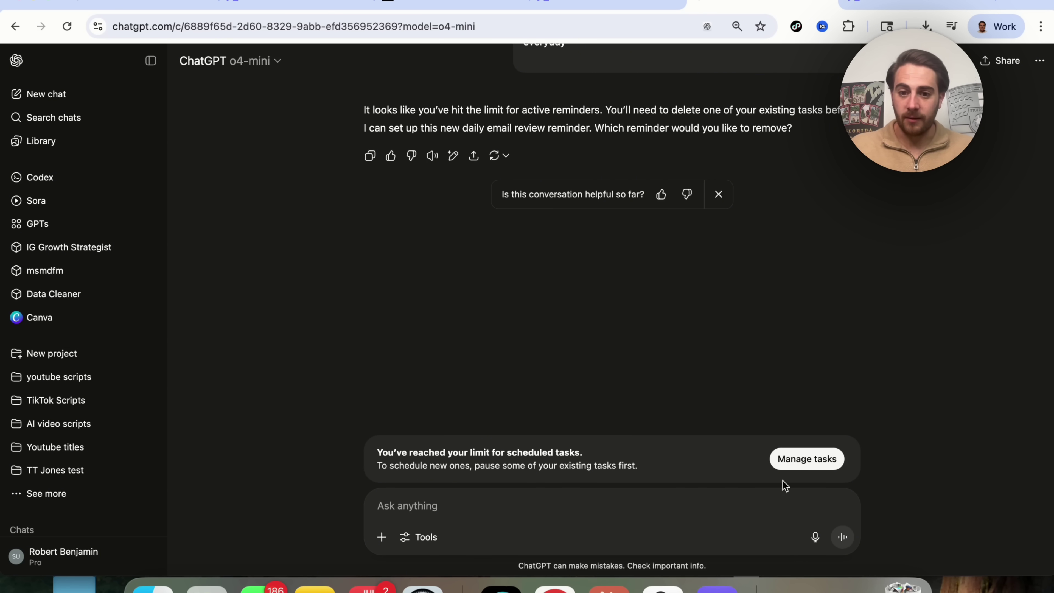
- Delete the 'Send 10 Charlotte lawyer & doctor leads' and 'Check VGT price hourly' tasks
click(802, 461)
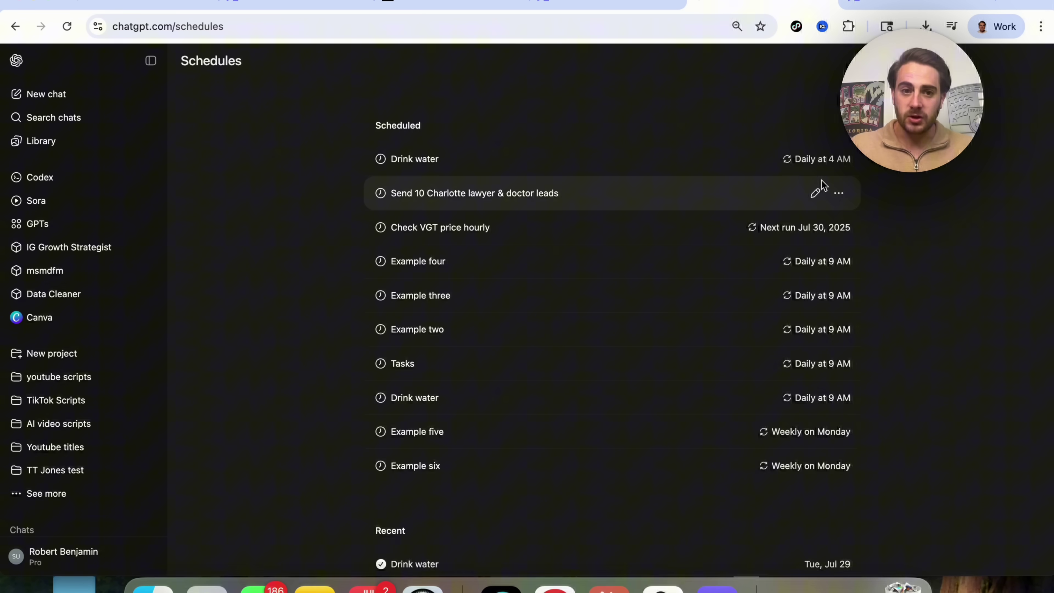
click(838, 194)
click(808, 245)
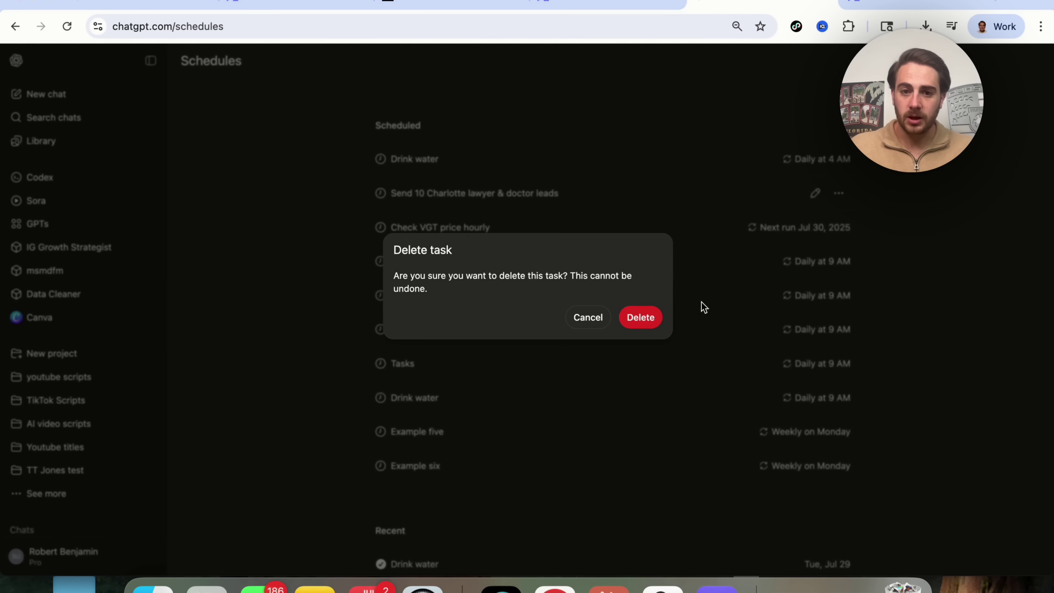
click(652, 322)
click(839, 193)
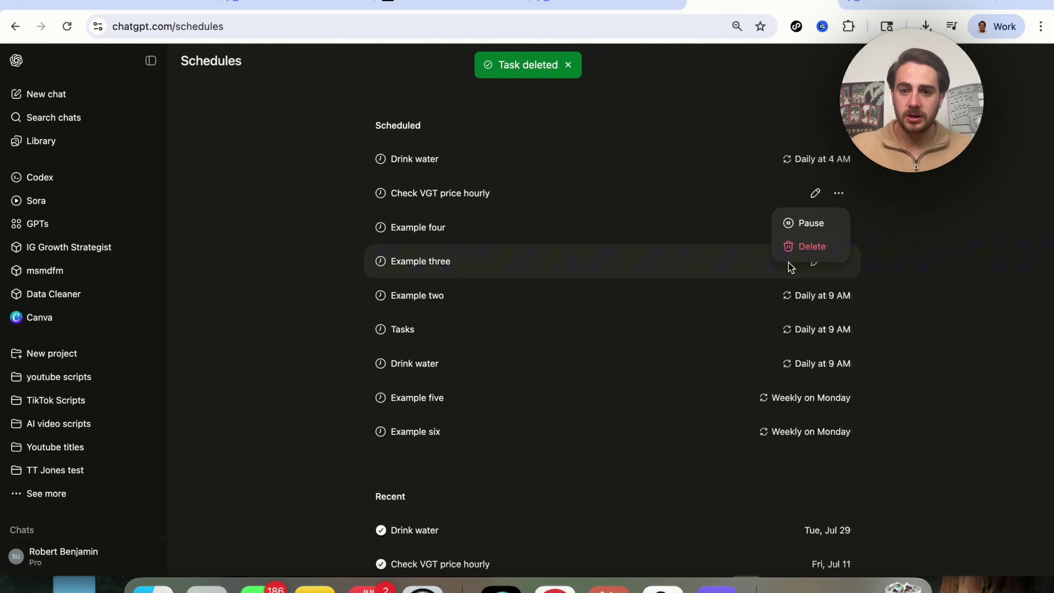
click(809, 246)
click(652, 318)
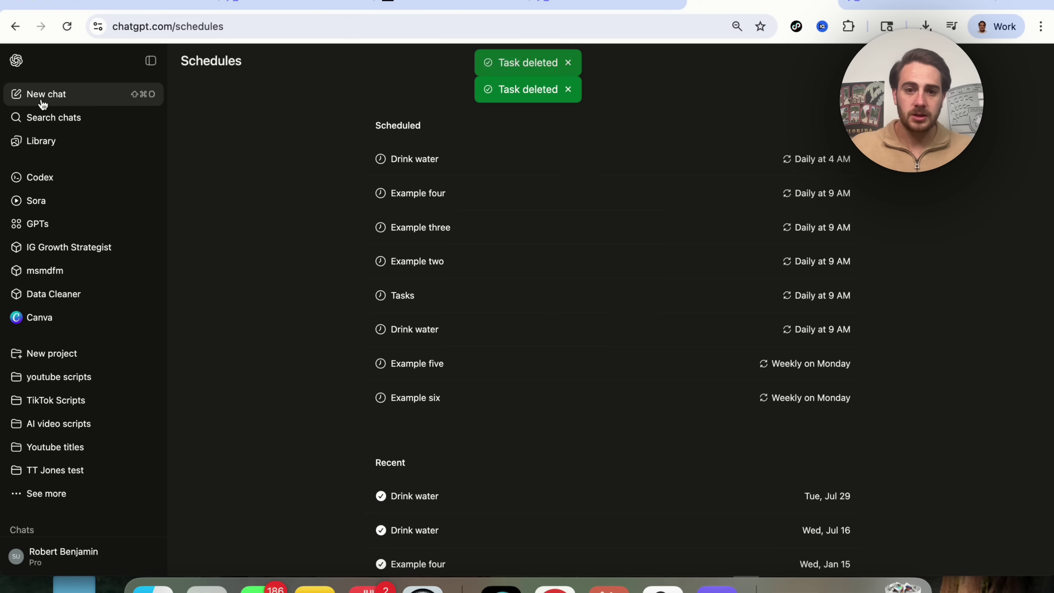
click(91, 96)
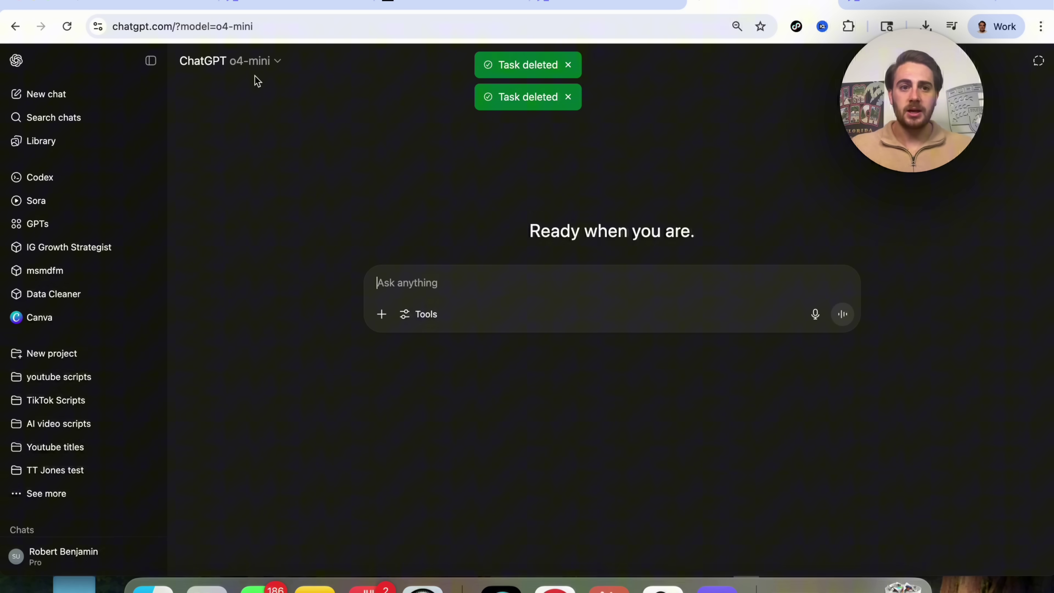
- Paste and send the daily 9am email reminder request to o4-mini
text(Can you schedule out a reminder to go through my email at 9am everyday)
key(Return)
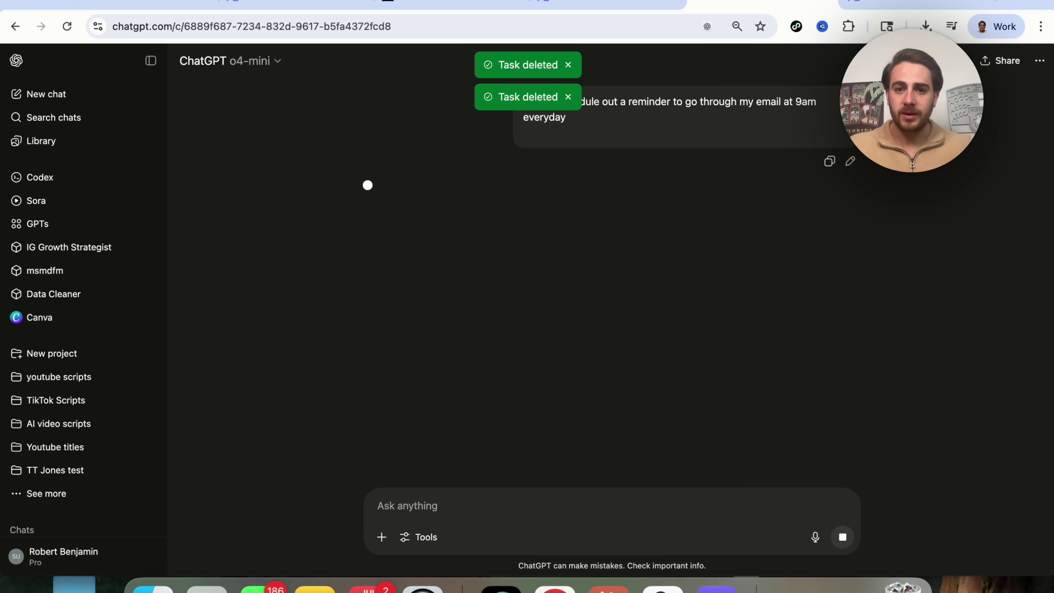